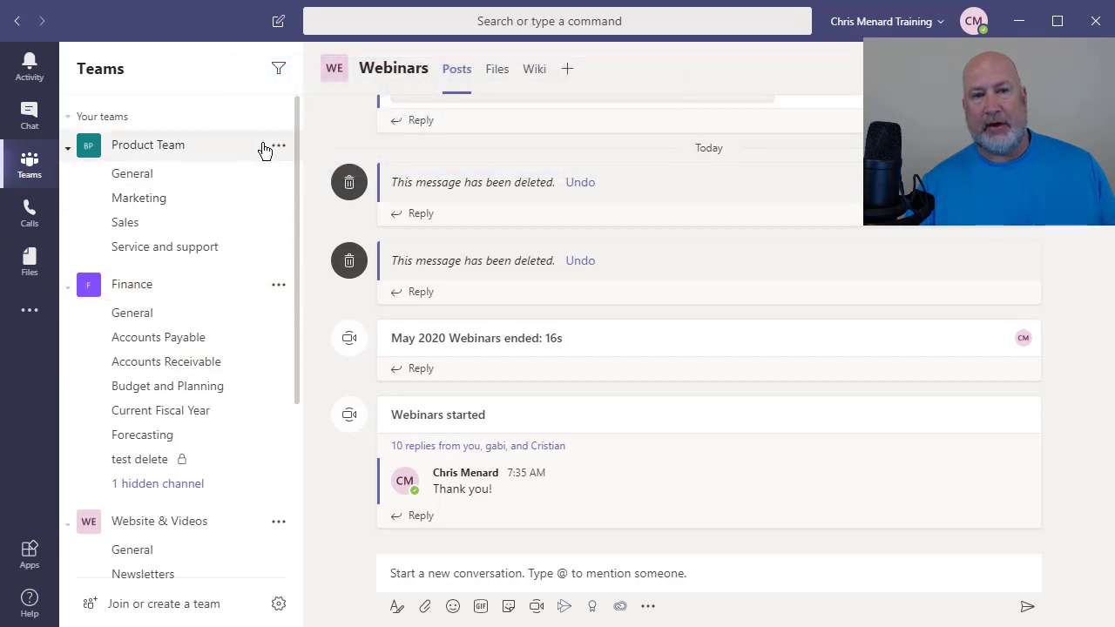
Collapse the Product Team and Finance teams in the Teams list.
{"action": "left_click", "coordinate": [69, 148]}
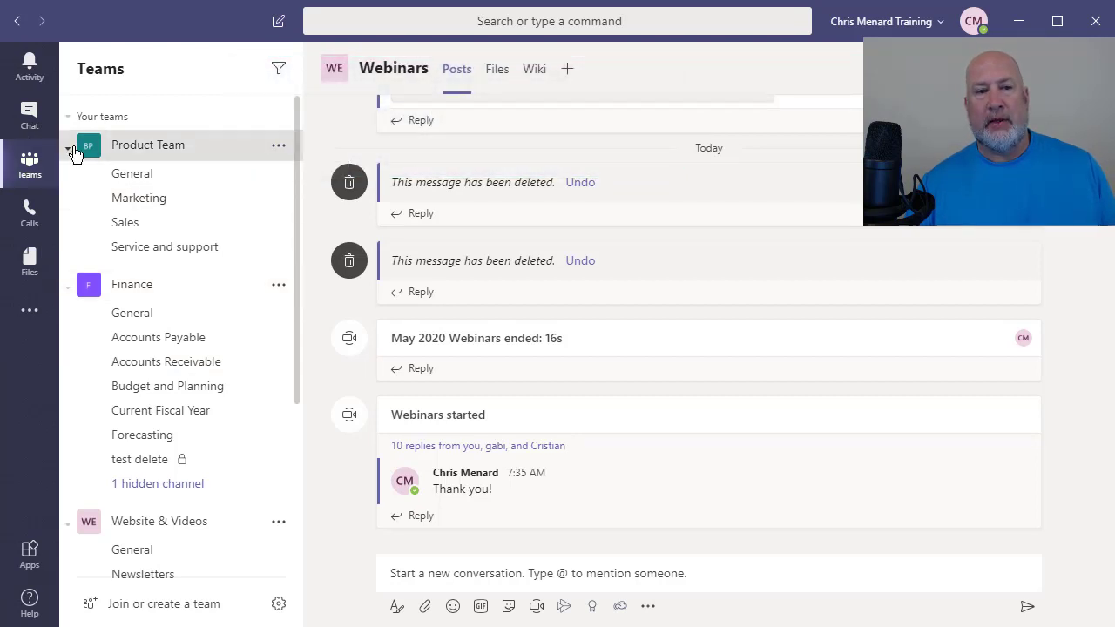
{"action": "left_click", "coordinate": [69, 193]}
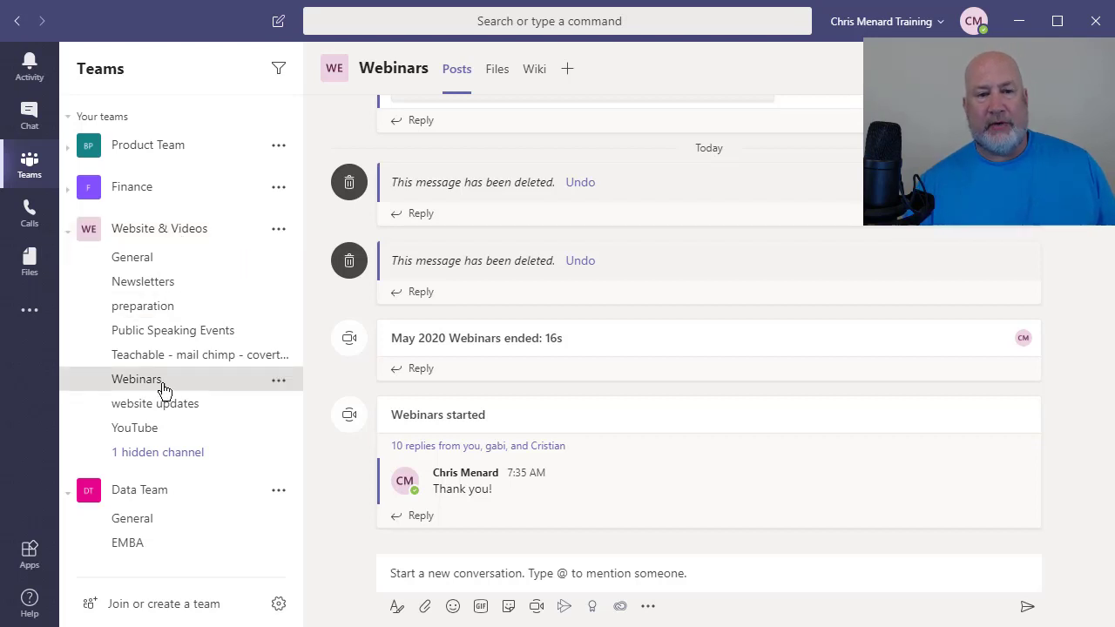
Post "May 2020 - are we doing any webinars?" as a new Webinars conversation.
{"action": "left_click", "coordinate": [462, 571]}
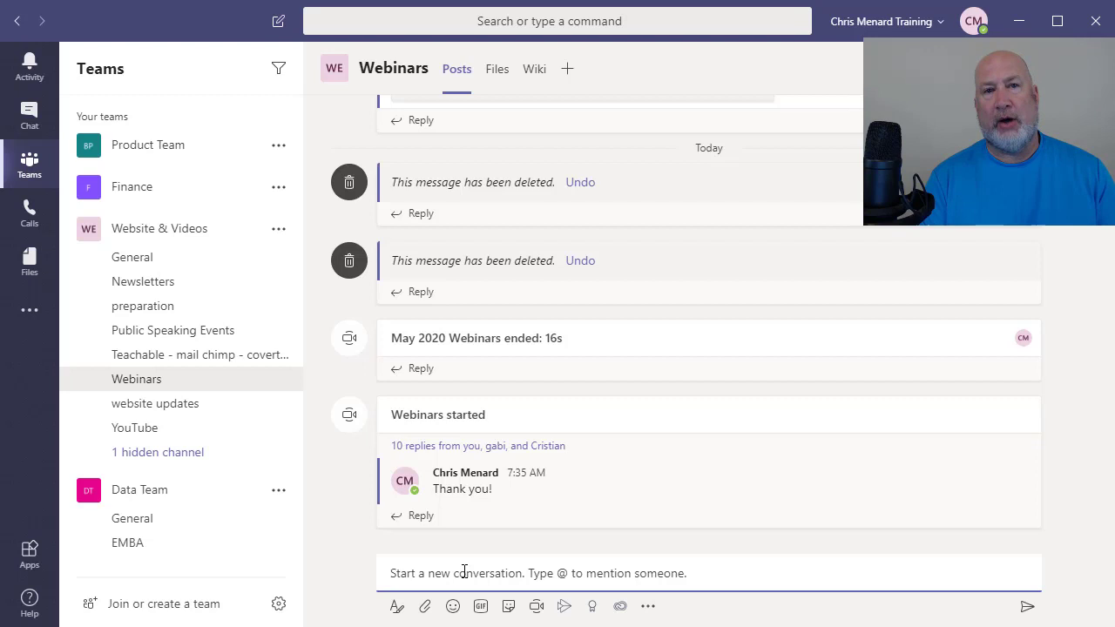
{"action": "type", "text": "May 2"}
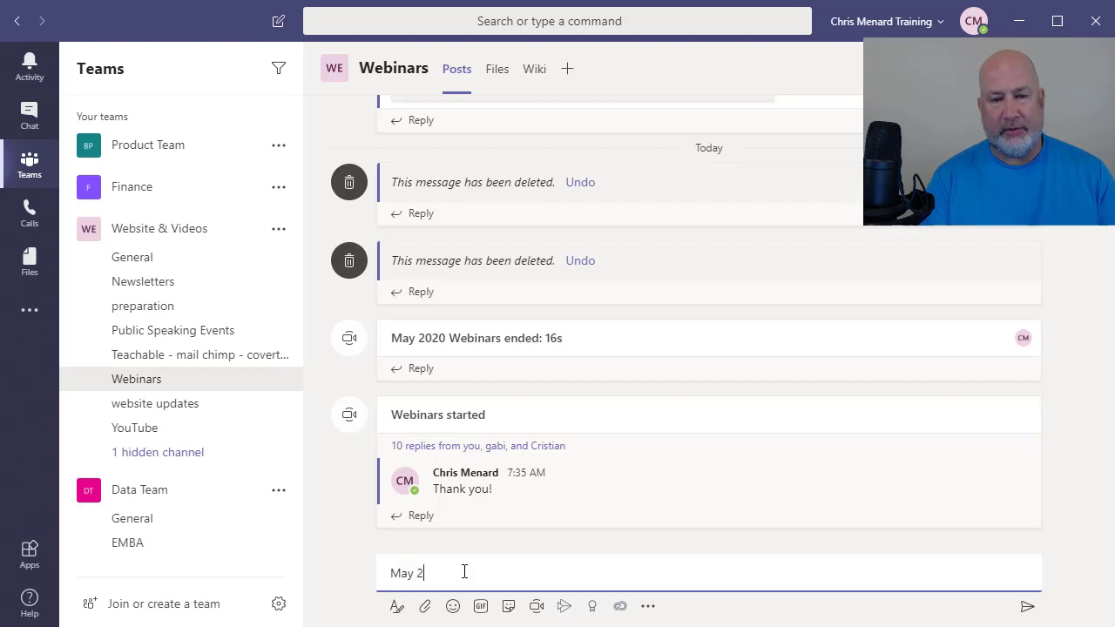
{"action": "type", "text": "020 - as "}
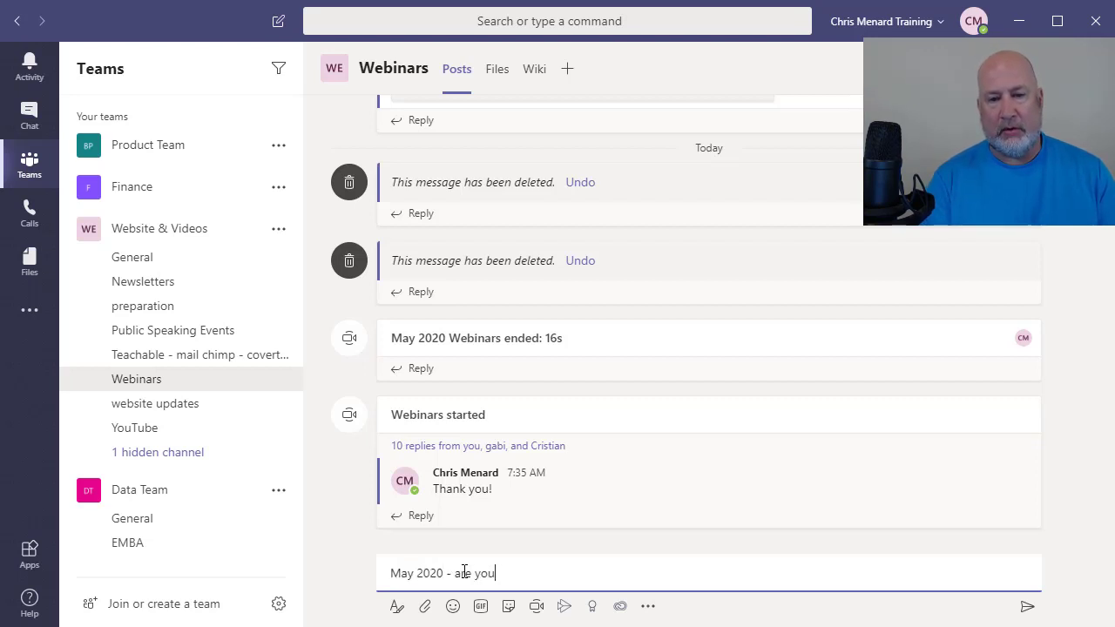
{"action": "type", "text": "yo"}
{"action": "key", "text": "BackSpace"}
{"action": "type", "text": "we do"}
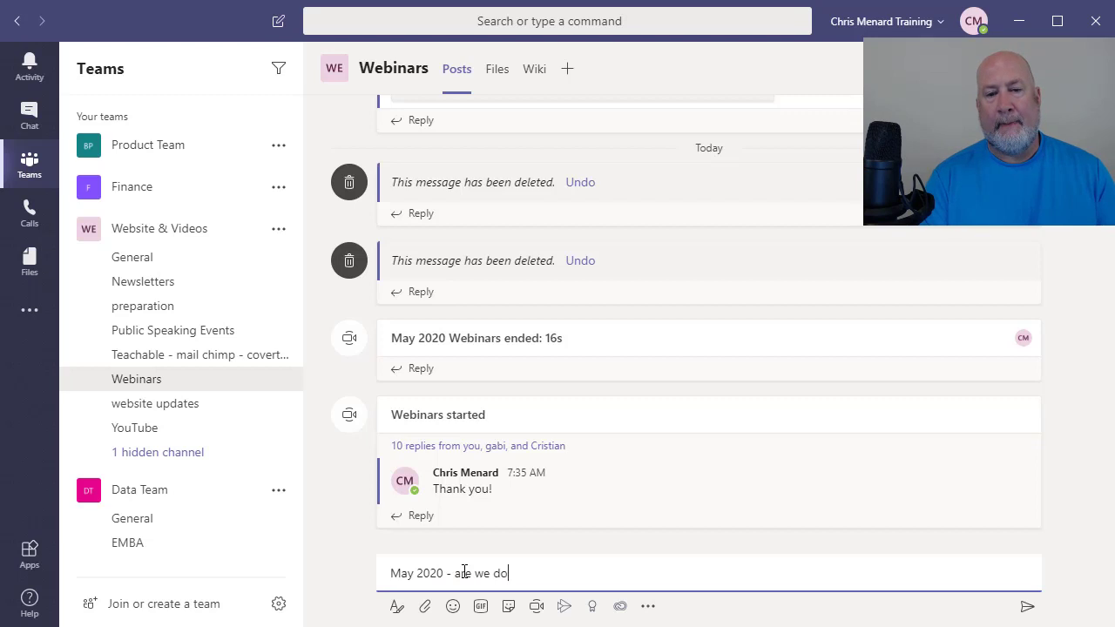
{"action": "type", "text": "ing any webina"}
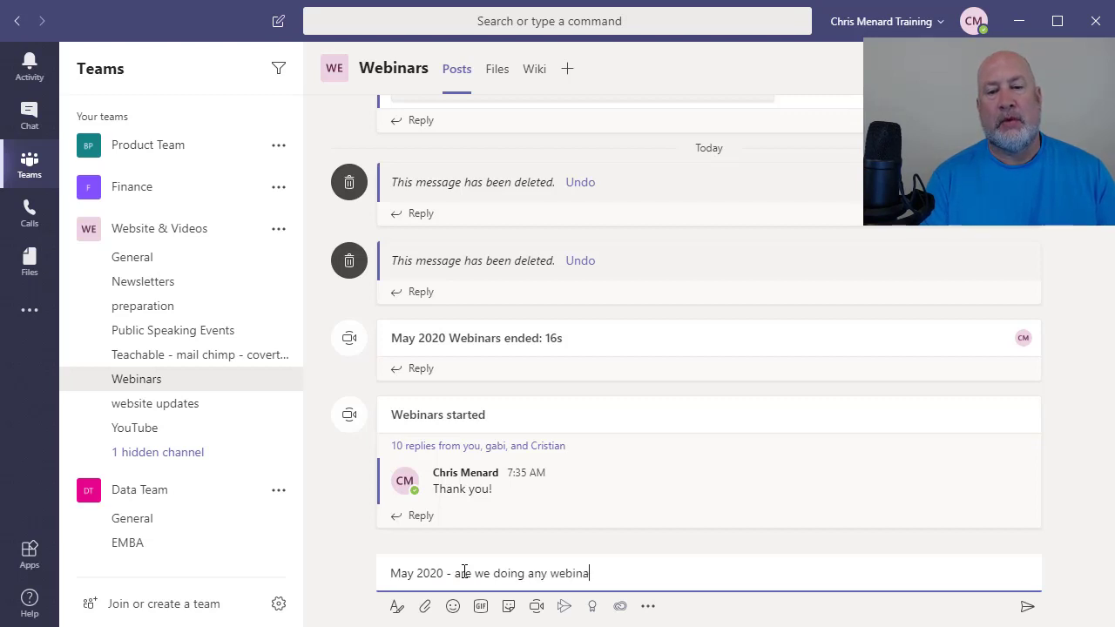
{"action": "type", "text": "rs"}
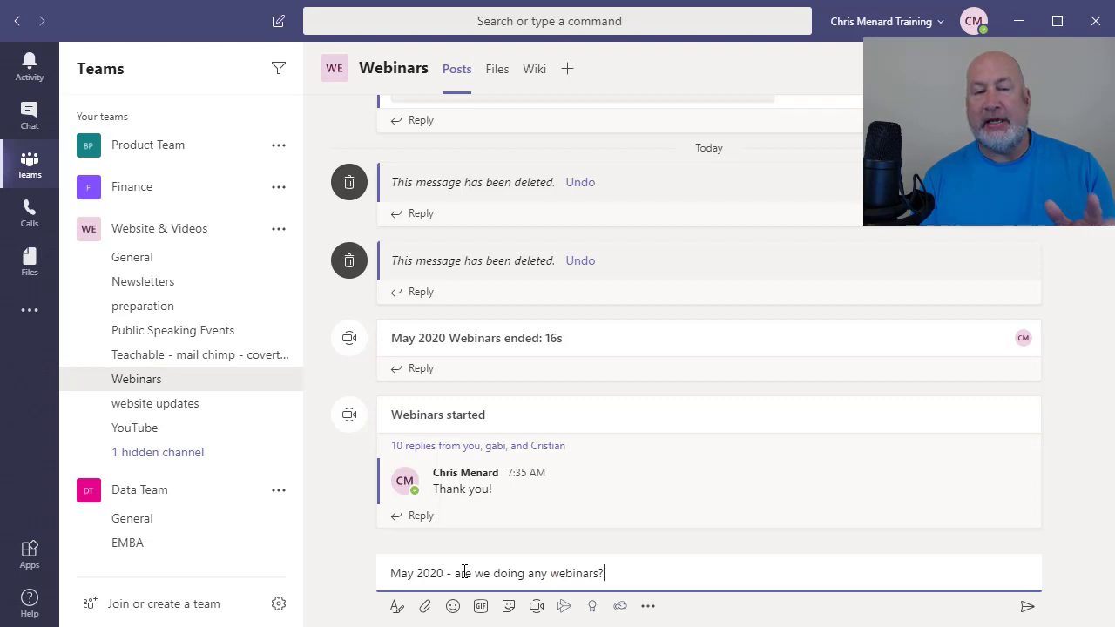
{"action": "type", "text": "?"}
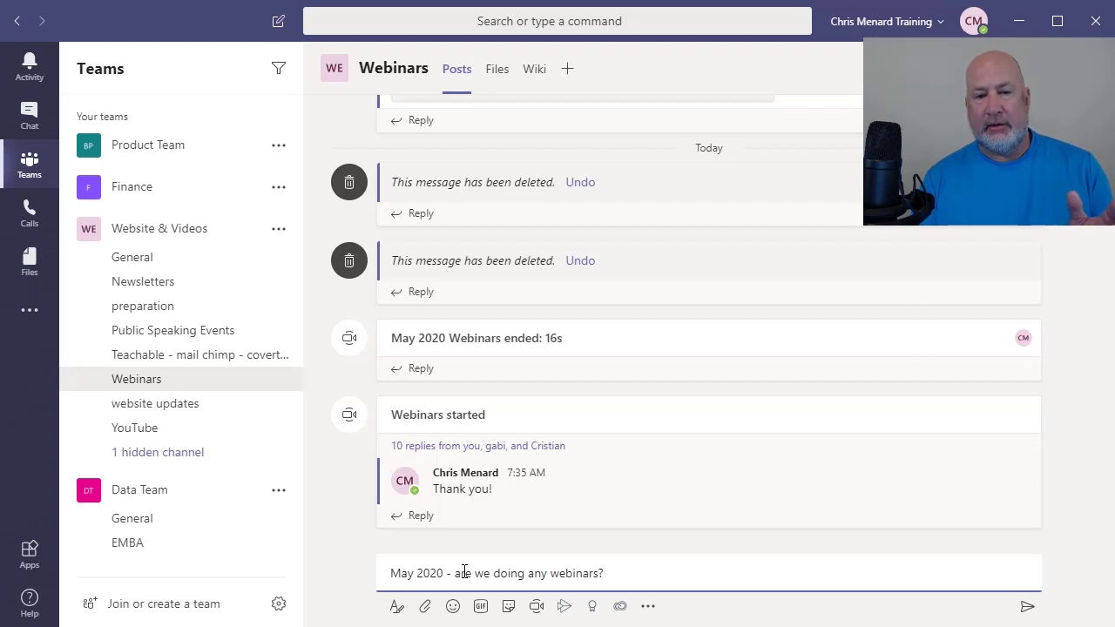
{"action": "key", "text": "Return"}
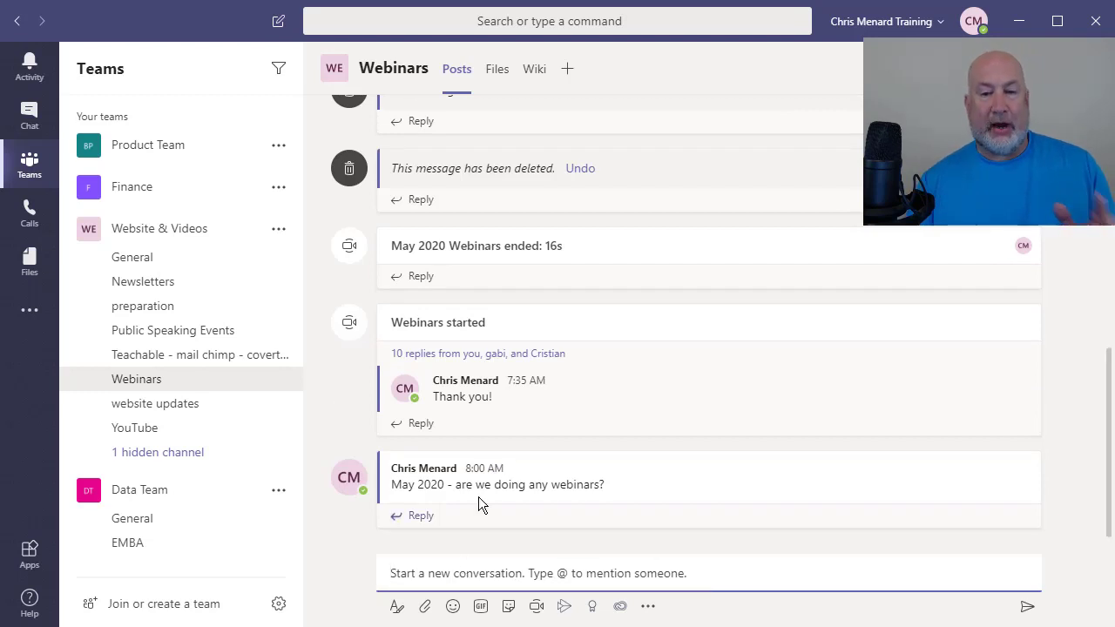
{"action": "mouse_move", "coordinate": [486, 479]}
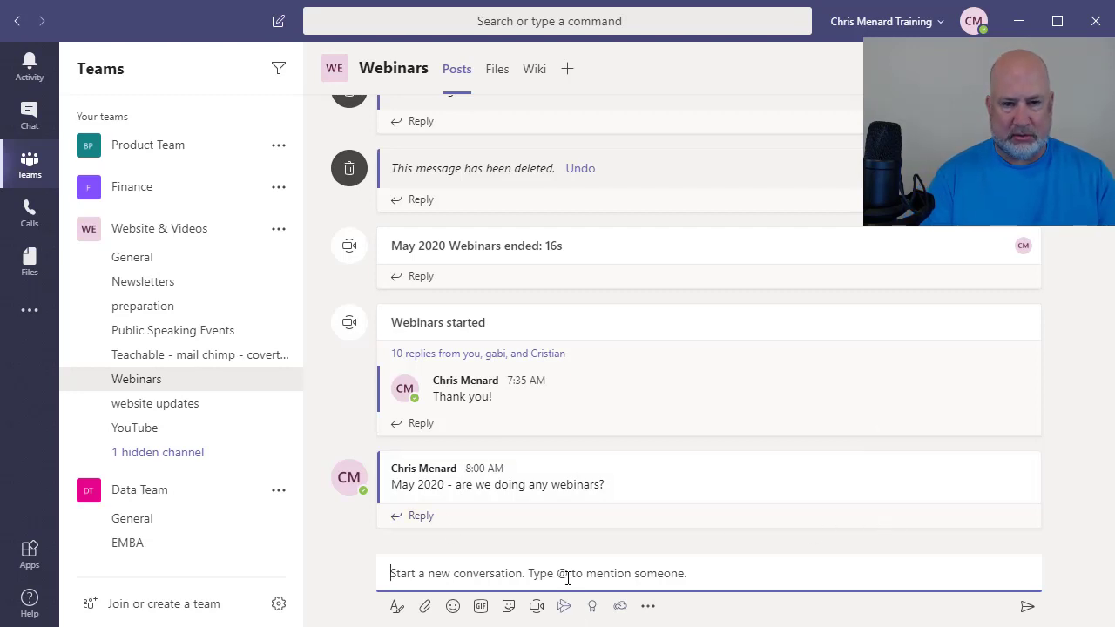
{"action": "type", "text": "May 2020"}
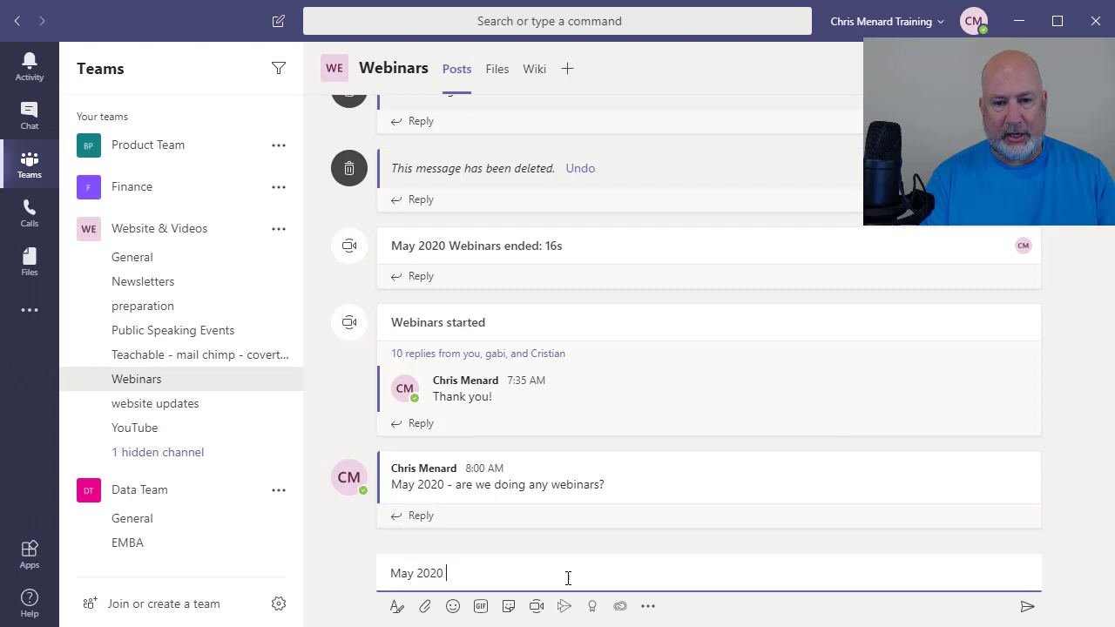
{"action": "type", "text": " @c"}
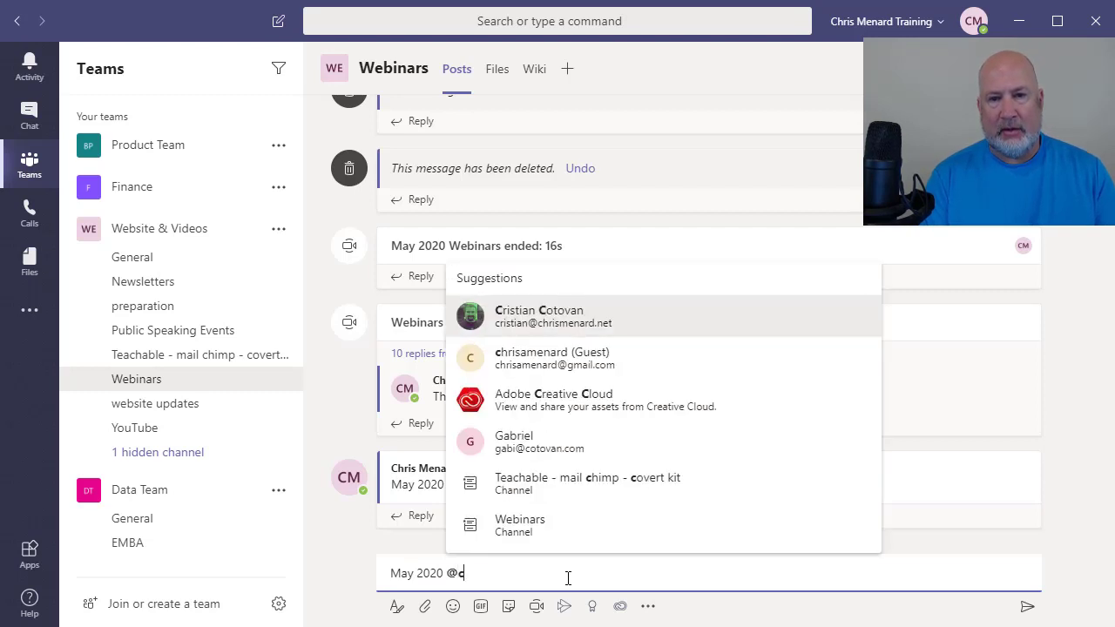
{"action": "key", "text": "Return"}
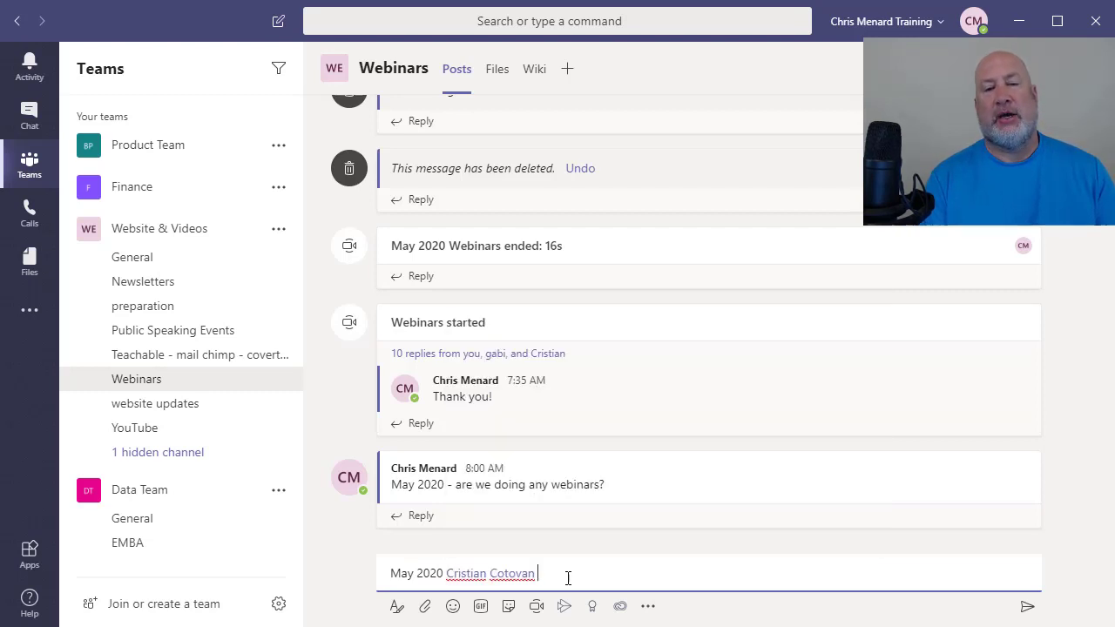
{"action": "key", "text": "BackSpace"}
{"action": "key", "text": "BackSpace"}
{"action": "key", "text": "BackSpace"}
{"action": "key", "text": "BackSpace"}
{"action": "key", "text": "BackSpace"}
{"action": "type", "text": "0 "}
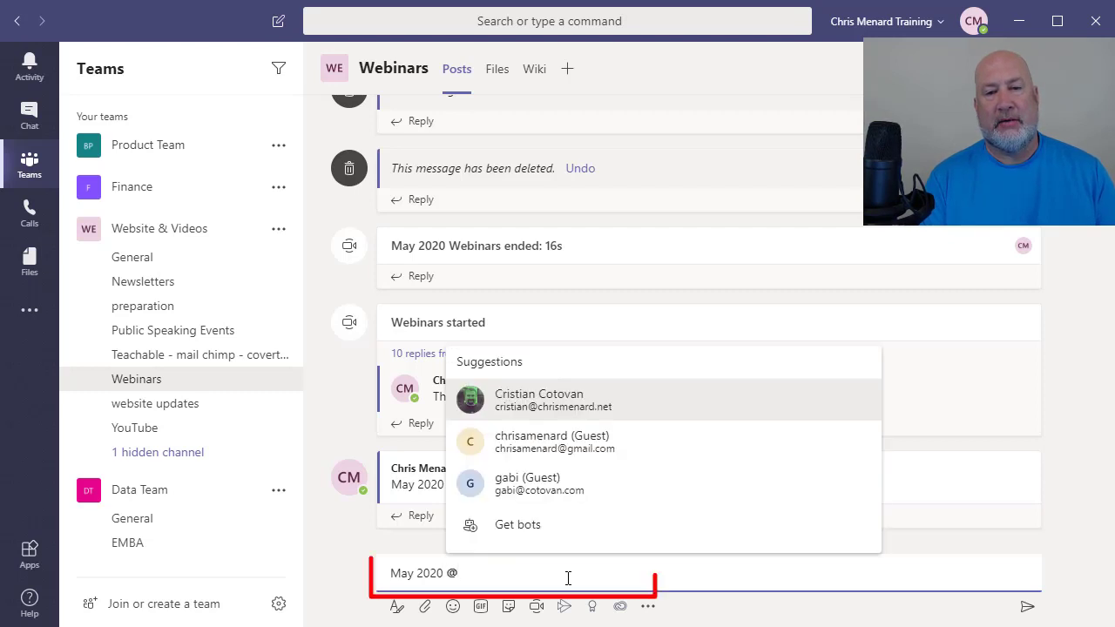
{"action": "type", "text": "@"}
{"action": "key", "text": "Return"}
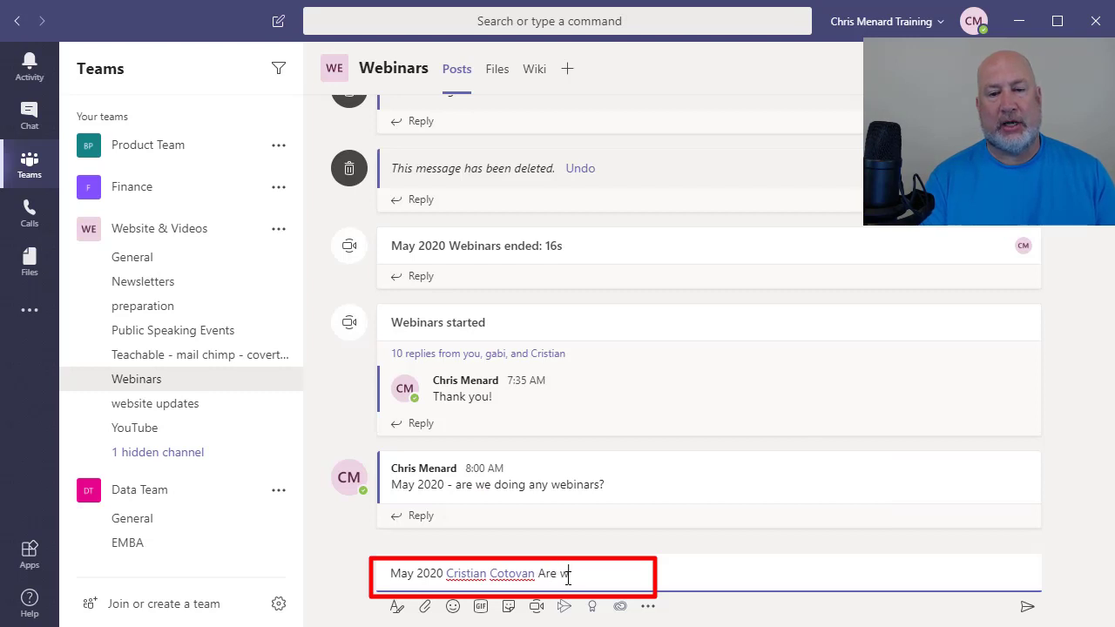
{"action": "type", "text": "Are we doing we"}
{"action": "key", "text": "BackSpace"}
{"action": "key", "text": "BackSpace"}
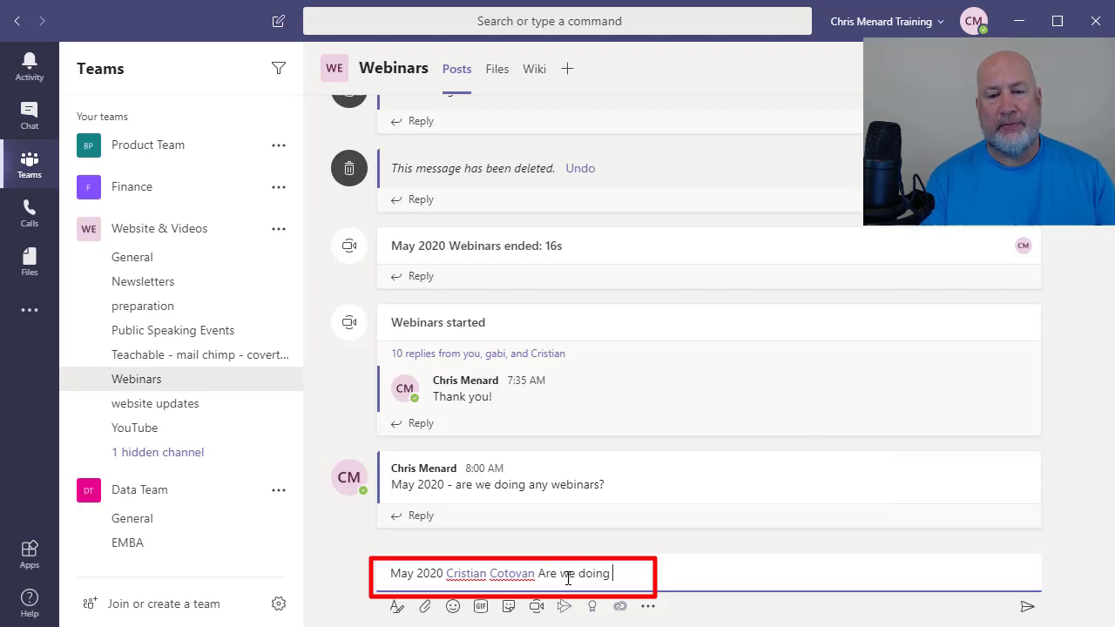
{"action": "type", "text": "any"}
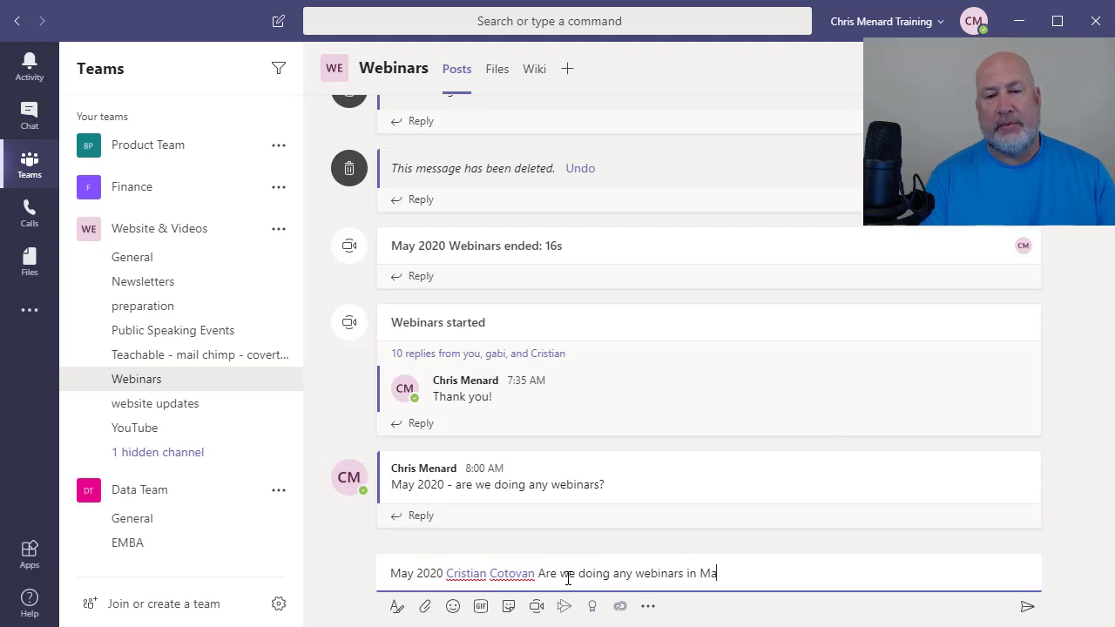
{"action": "type", "text": "webinars in mid May?"}
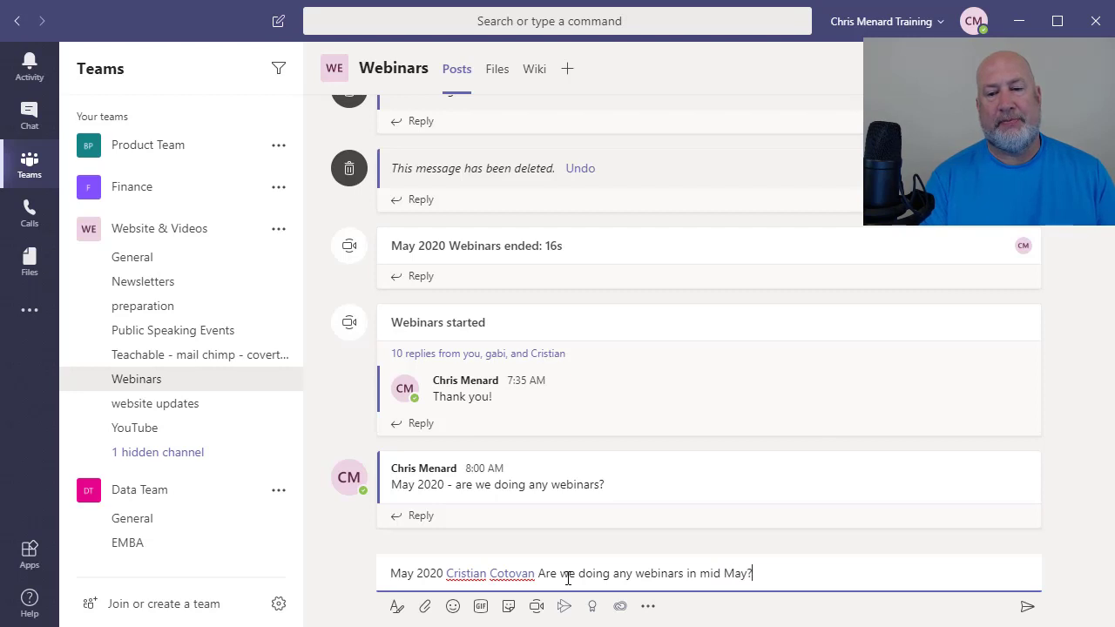
{"action": "key", "text": "Return"}
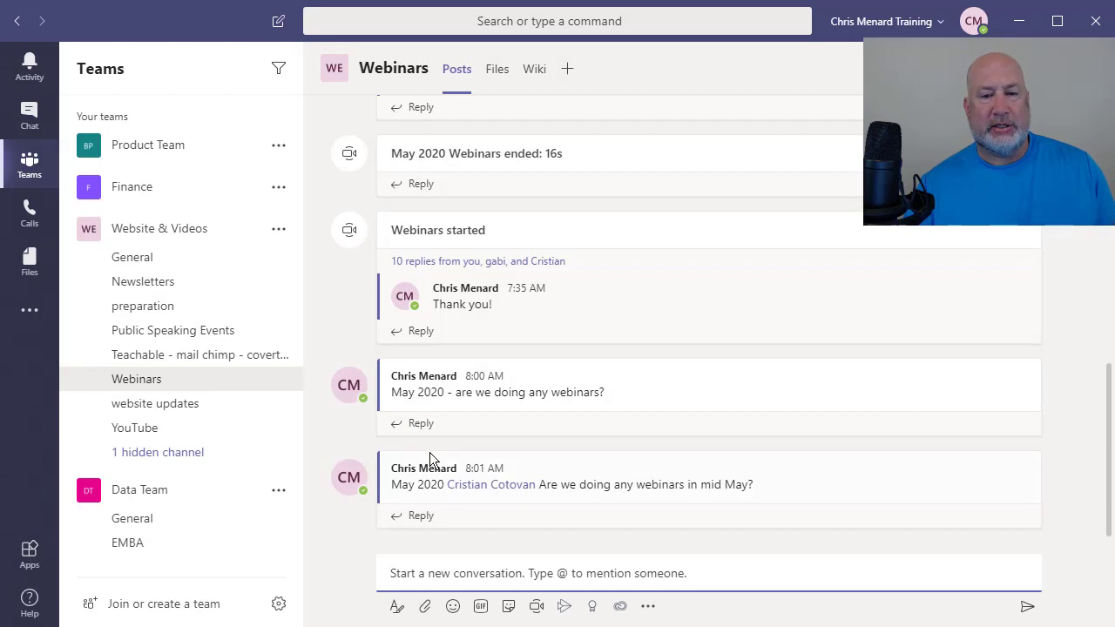
Reply "Got it. I'll look at the calendar today." in the mid May thread.
{"action": "mouse_move", "coordinate": [429, 453]}
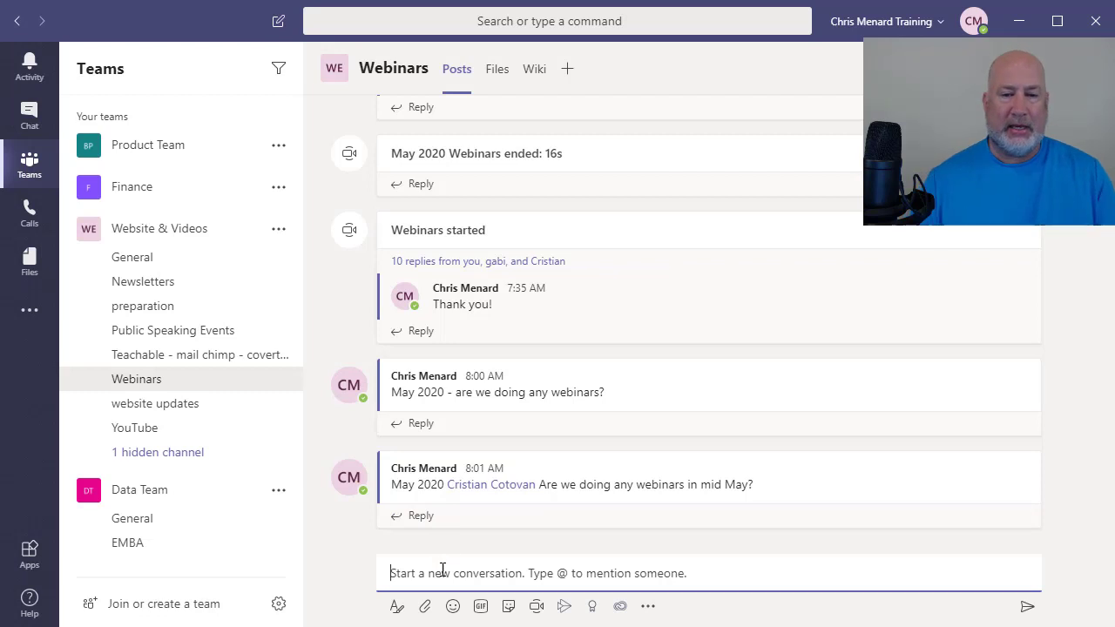
{"action": "mouse_move", "coordinate": [460, 510]}
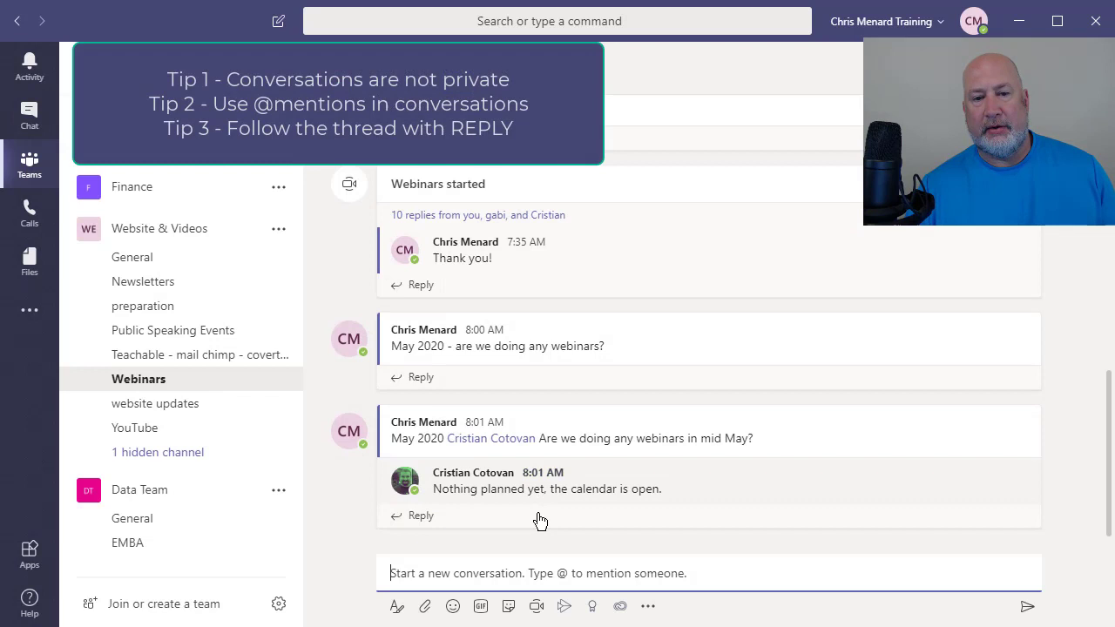
{"action": "mouse_move", "coordinate": [637, 495]}
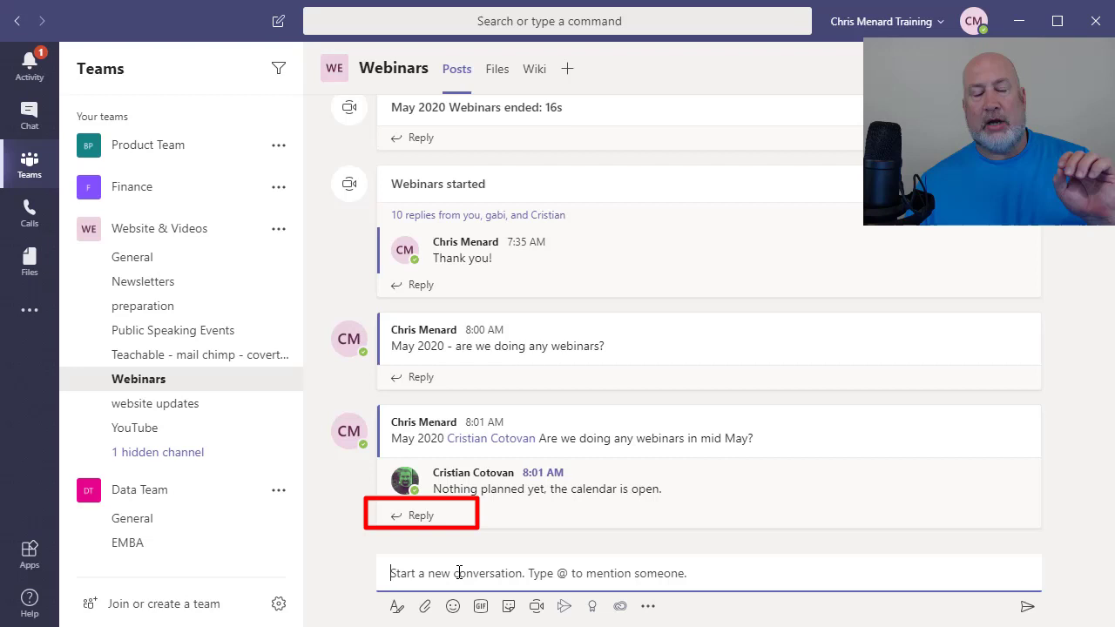
{"action": "left_click", "coordinate": [415, 518]}
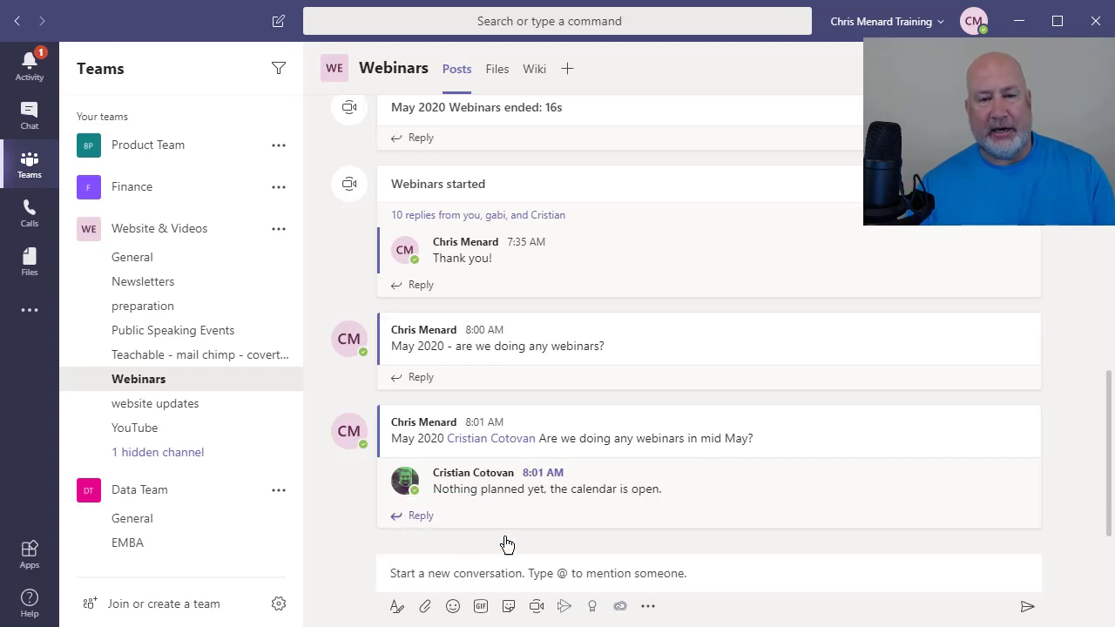
{"action": "type", "text": "Got it. I'll"}
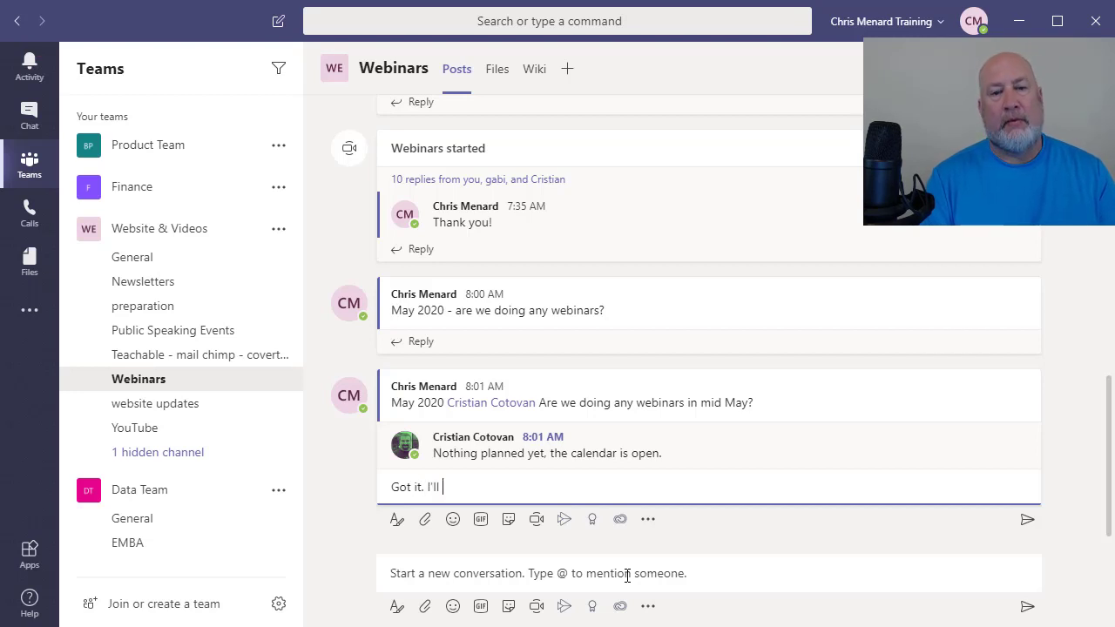
{"action": "type", "text": " look at the cla"}
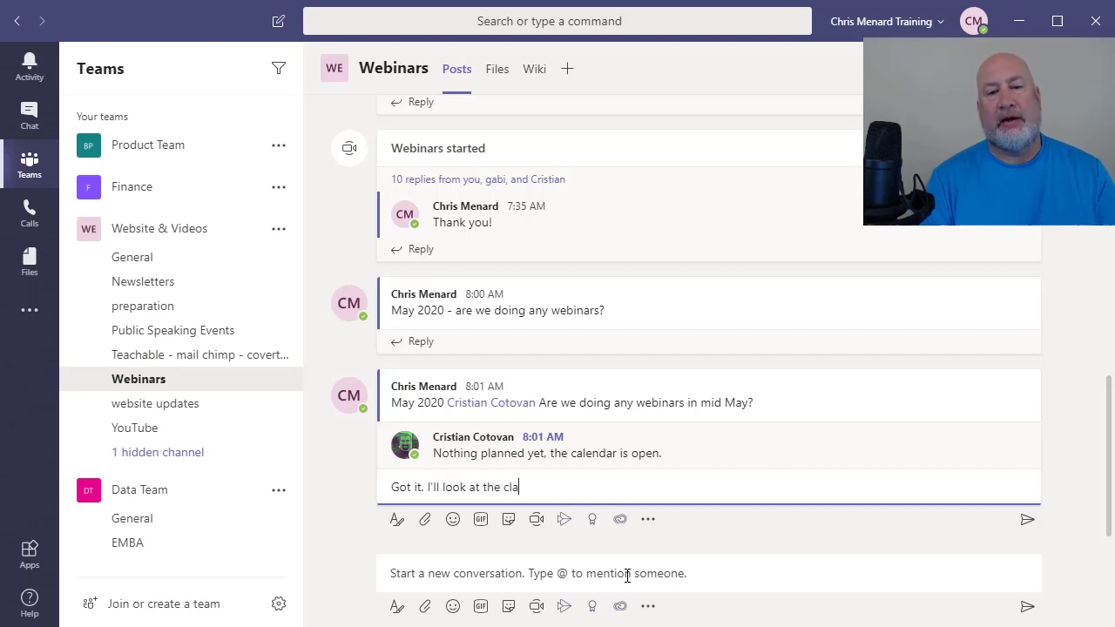
{"action": "type", "text": "enda "}
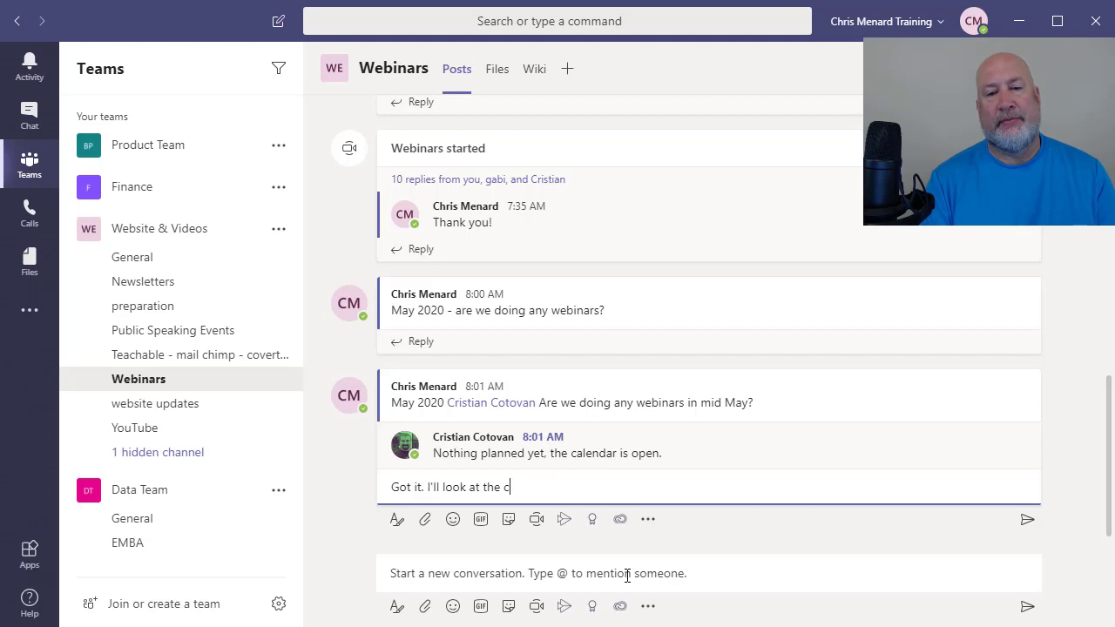
{"action": "type", "text": "todya"}
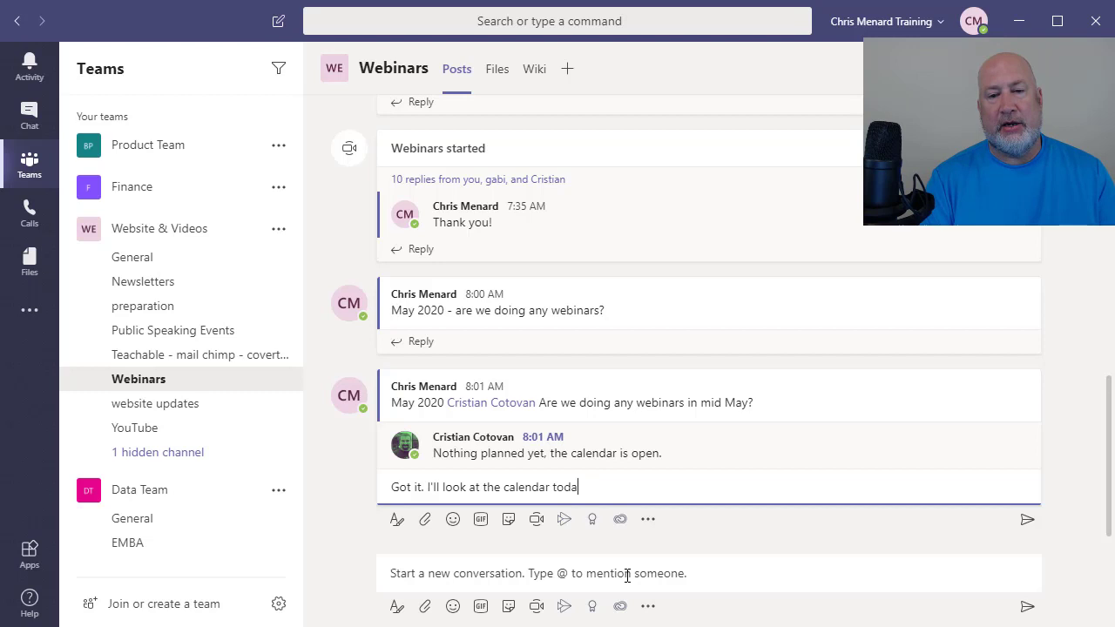
{"action": "key", "text": "Return"}
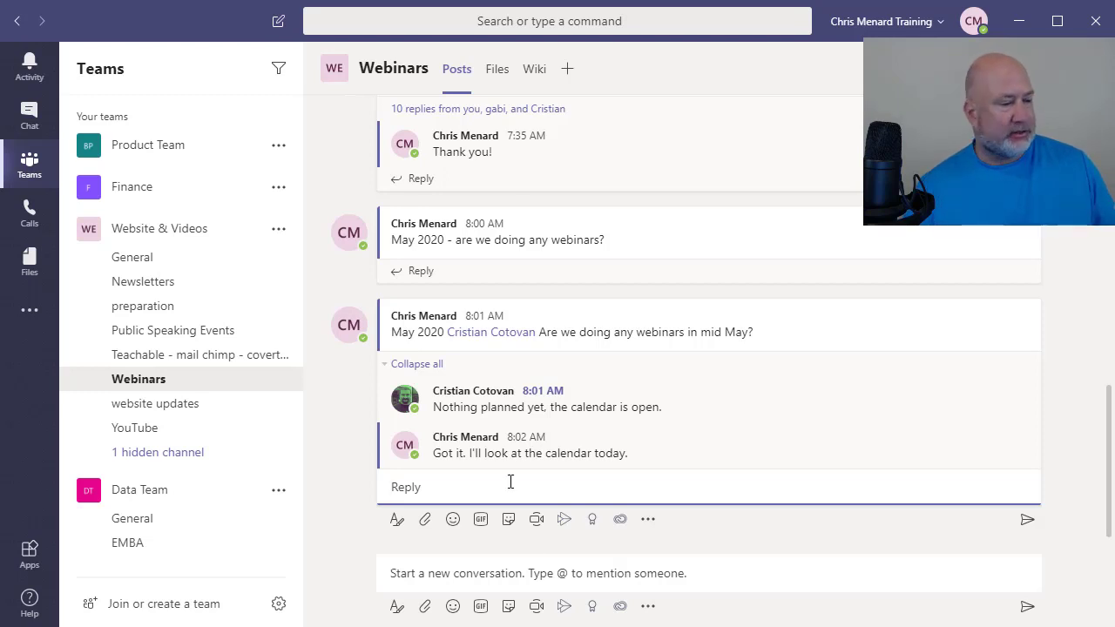
Draft a formatted post with subject "May 2020 Webinars" and a teammate mention in the body.
{"action": "left_click", "coordinate": [482, 572]}
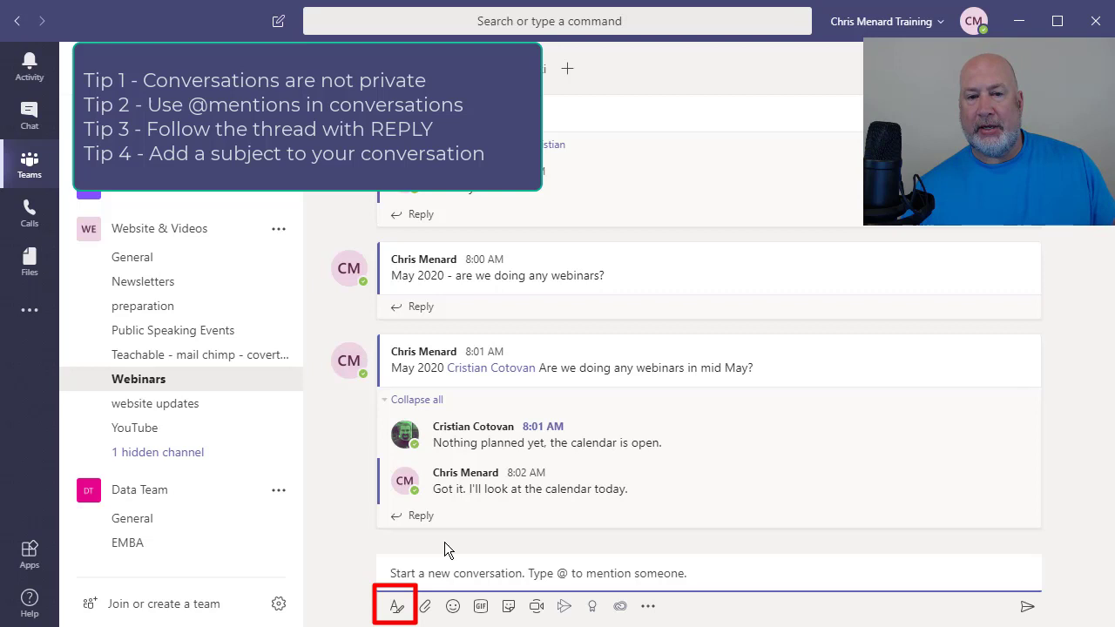
{"action": "left_click", "coordinate": [398, 610]}
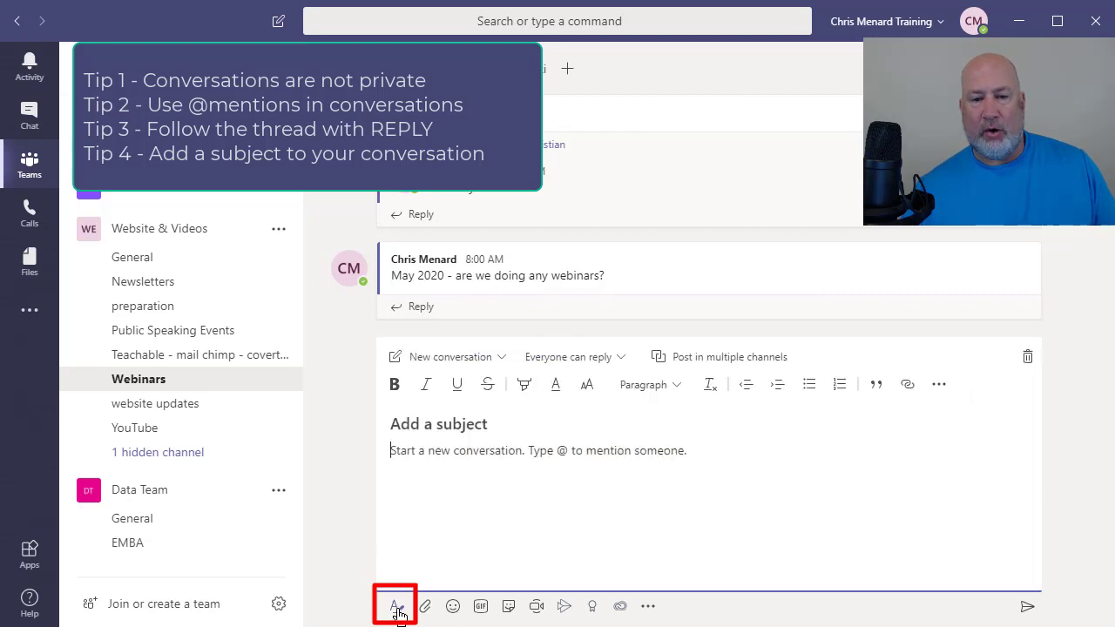
{"action": "left_click", "coordinate": [440, 423]}
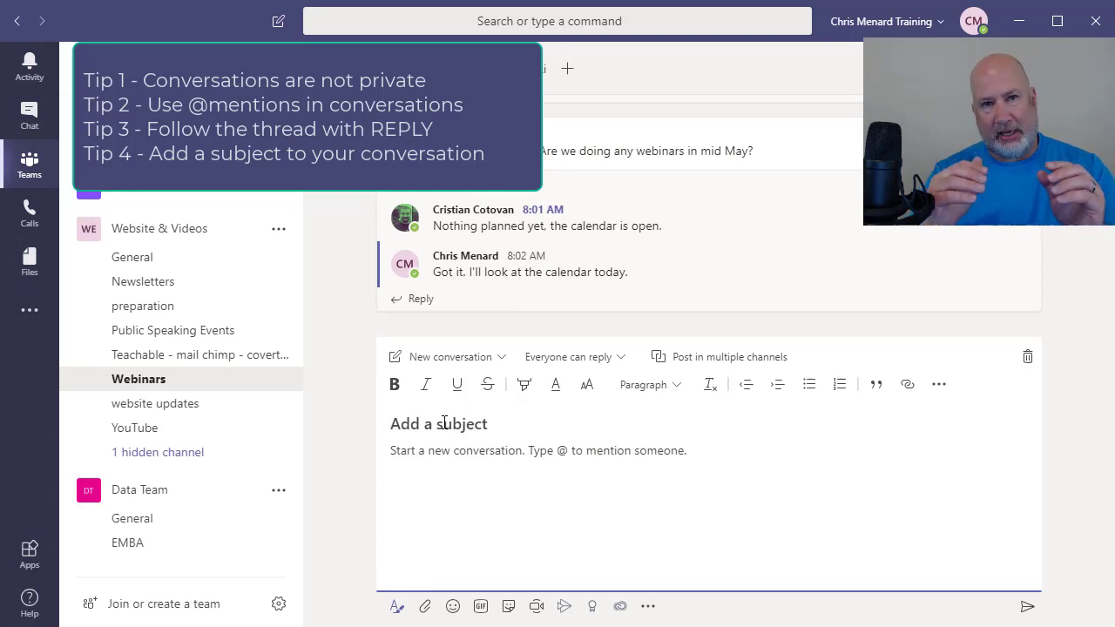
{"action": "left_click", "coordinate": [444, 423]}
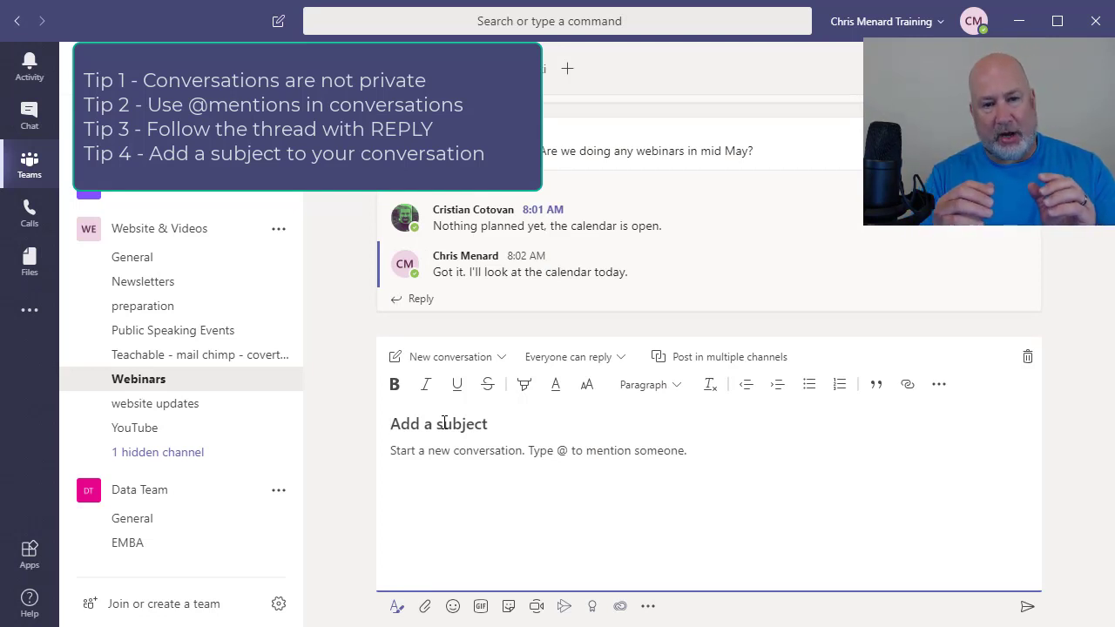
{"action": "type", "text": "M"}
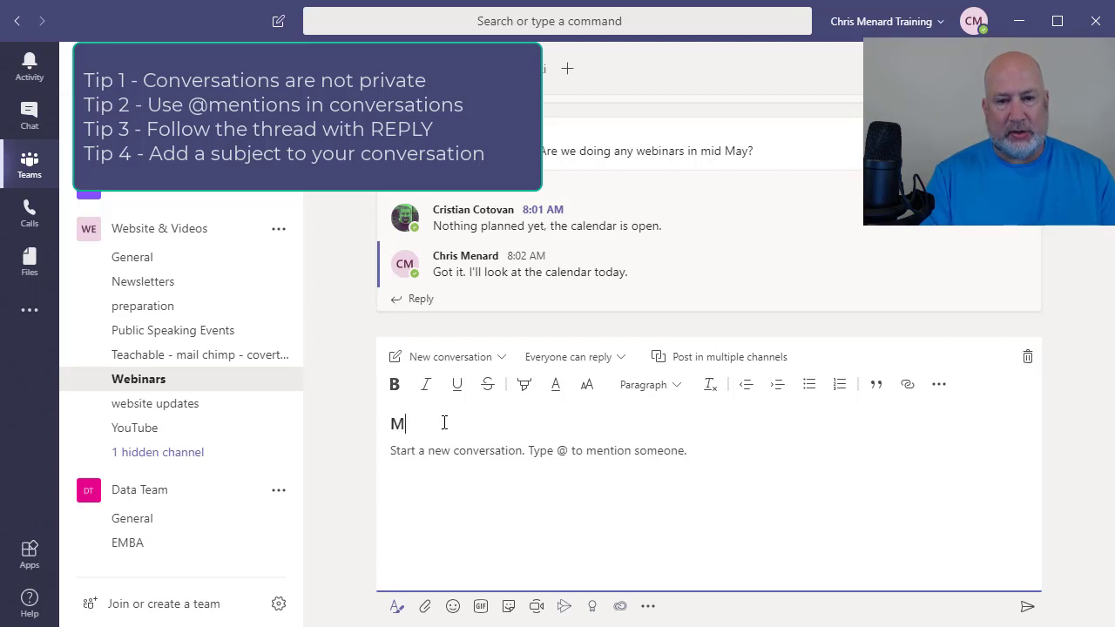
{"action": "type", "text": "ay 2020 Webinars"}
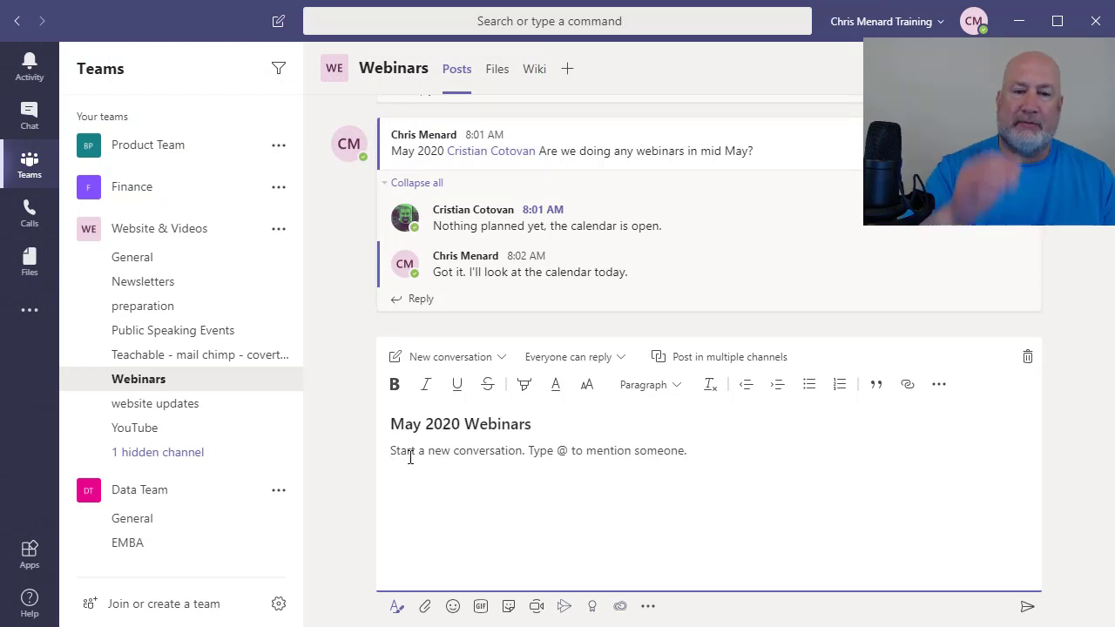
{"action": "type", "text": "@cri"}
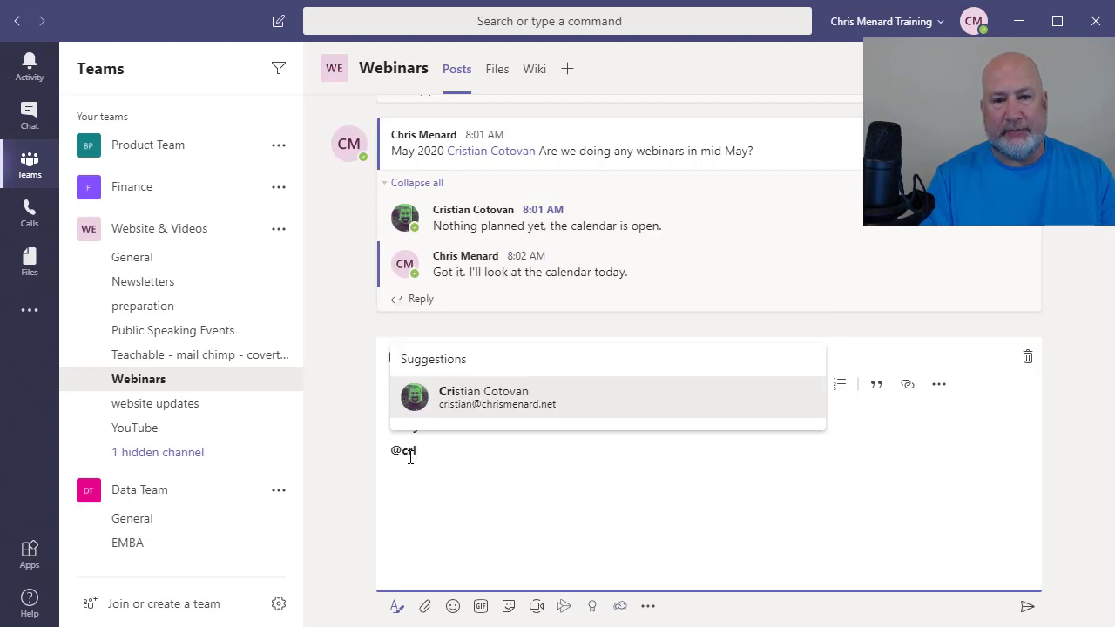
{"action": "key", "text": "Return"}
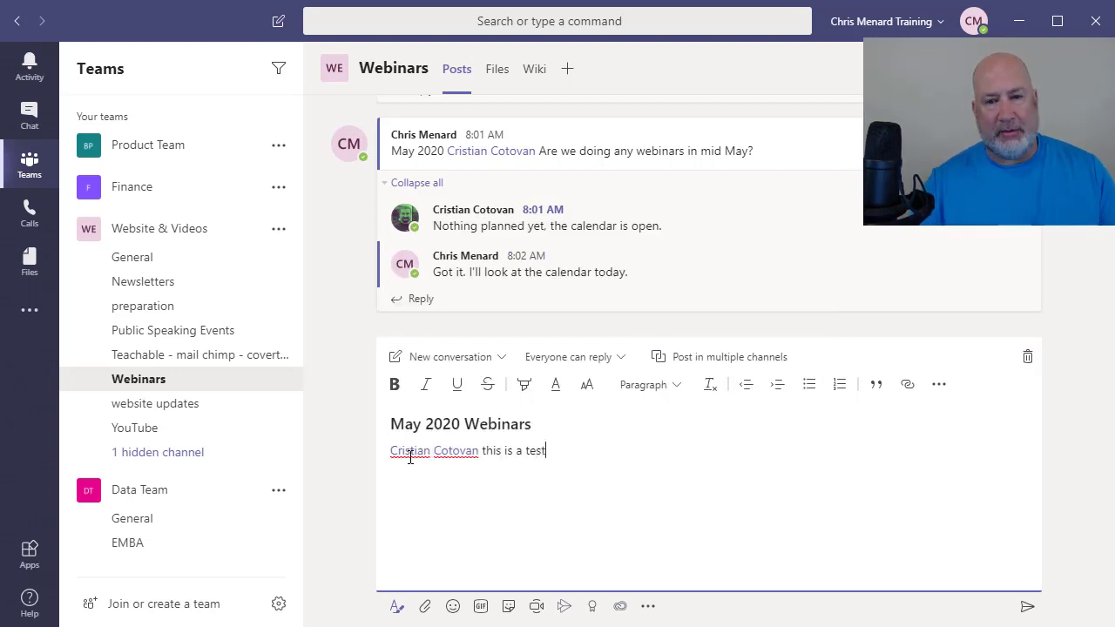
Send the drafted "May 2020 Webinars" post to the channel.
{"action": "left_click", "coordinate": [1025, 605]}
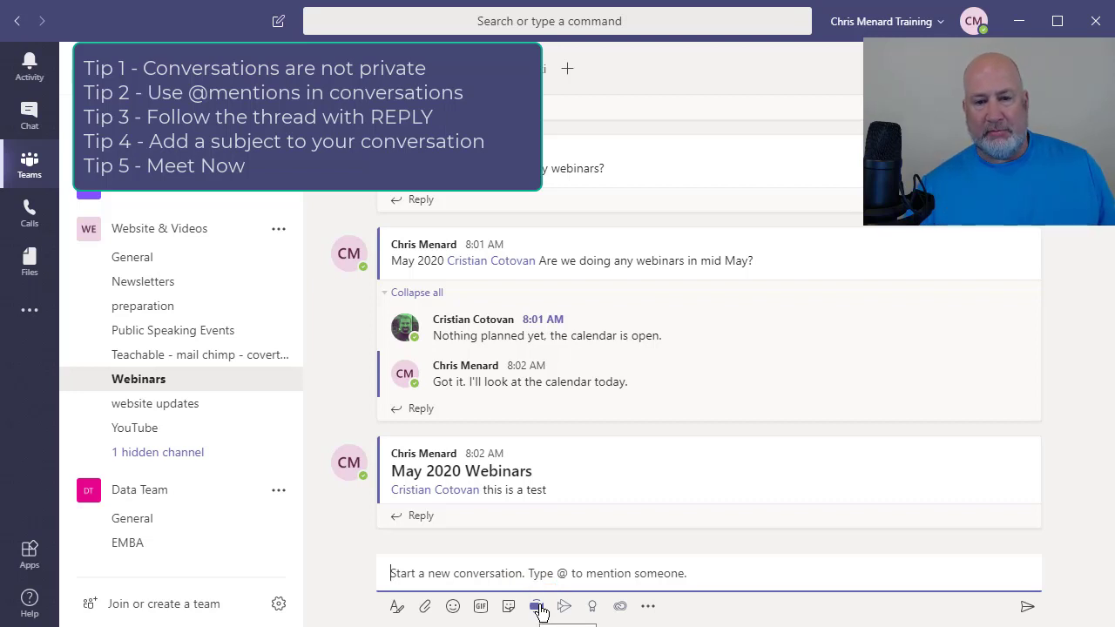
Start a Meet now channel meeting and hang up after about 12 seconds.
{"action": "left_click", "coordinate": [537, 607]}
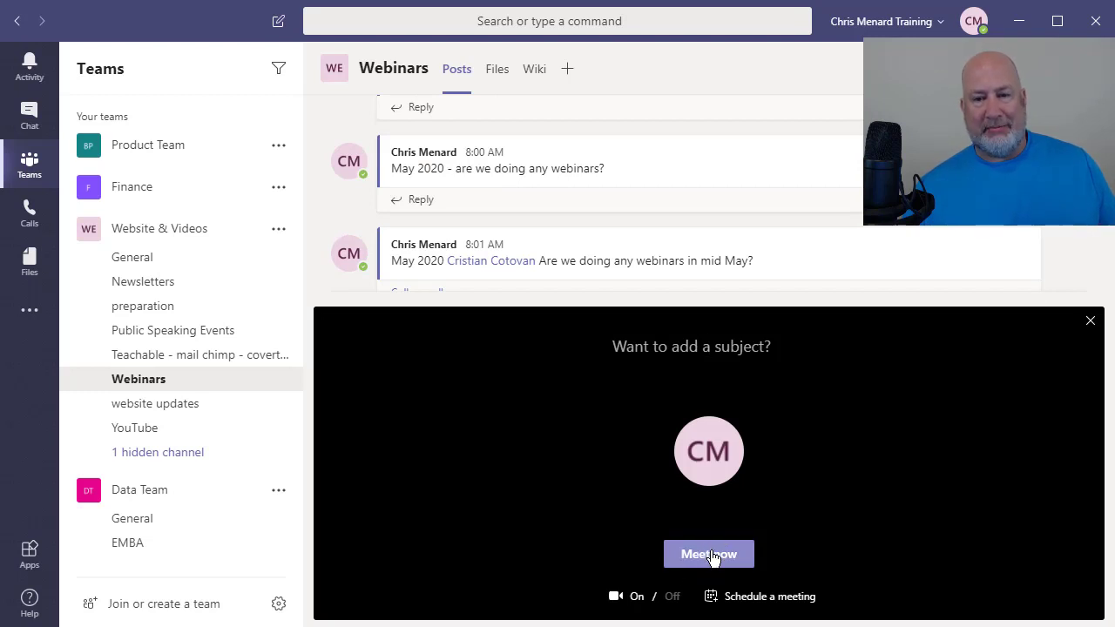
{"action": "left_click", "coordinate": [710, 555]}
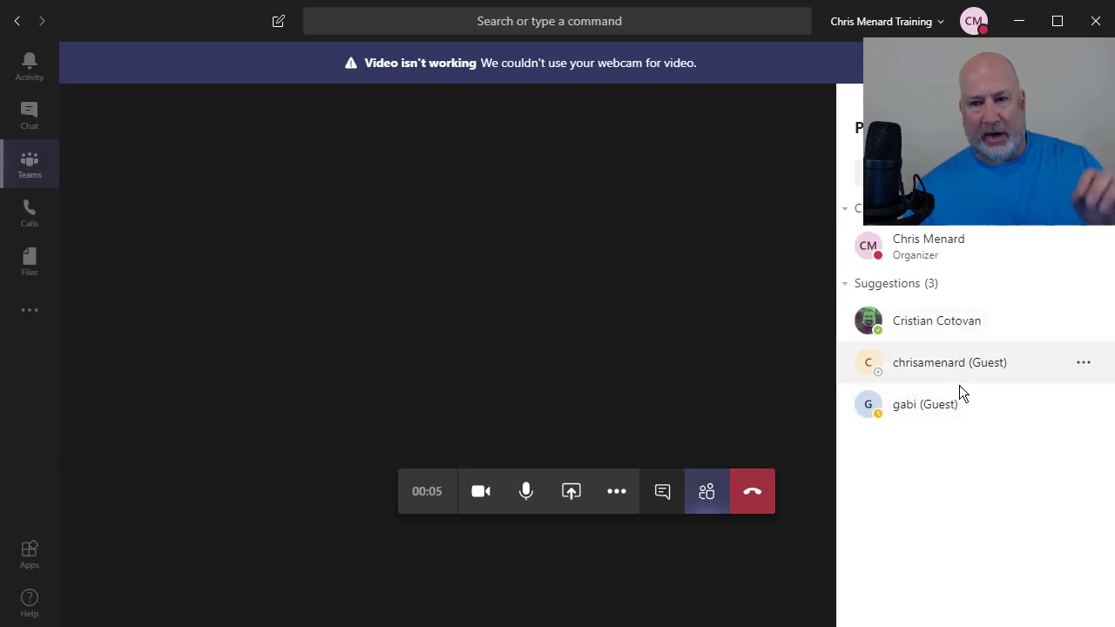
{"action": "left_click", "coordinate": [756, 493]}
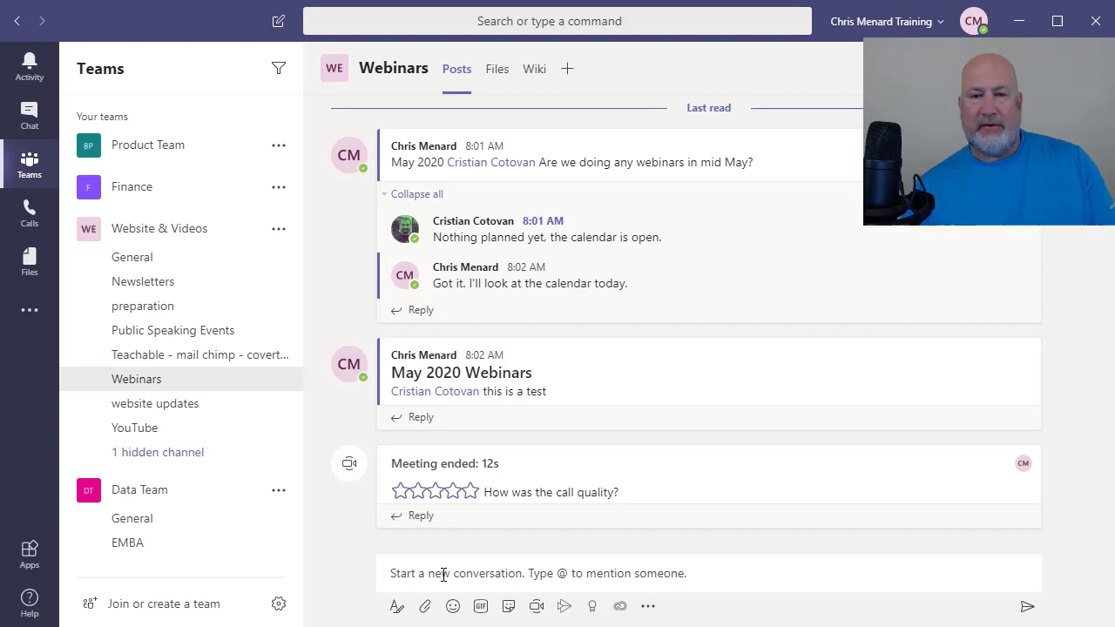
Post "Have you seen this computer?" with the Dell XPS 8910 PDF attached.
{"action": "left_click", "coordinate": [448, 574]}
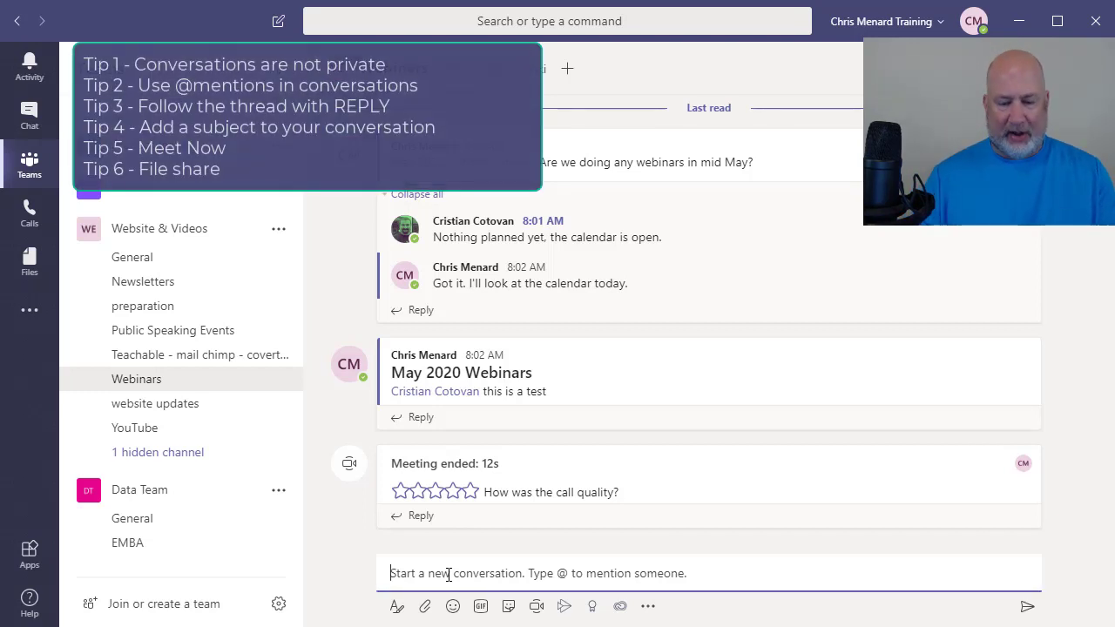
{"action": "type", "text": "Have you s"}
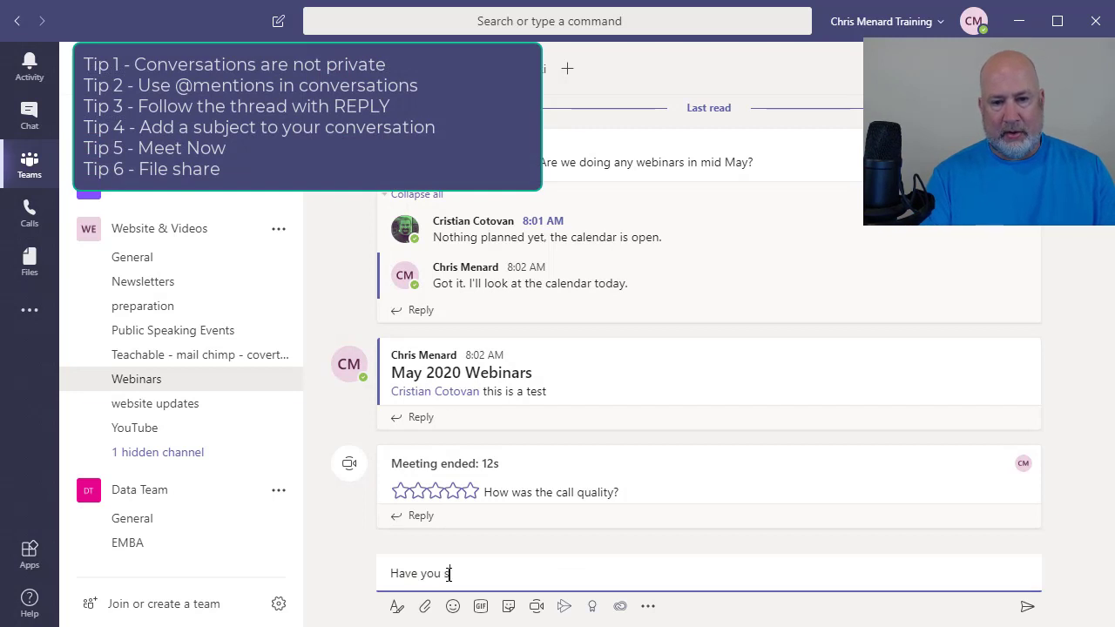
{"action": "type", "text": "een this comop"}
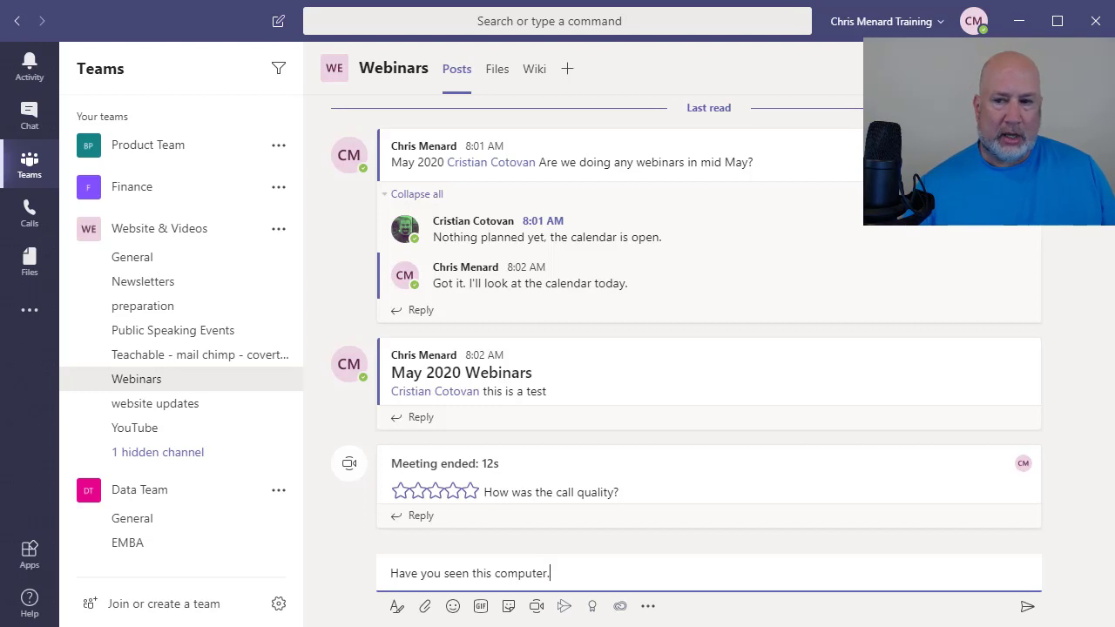
{"action": "left_click_drag", "start_coordinate": [876, 579], "coordinate": [687, 569]}
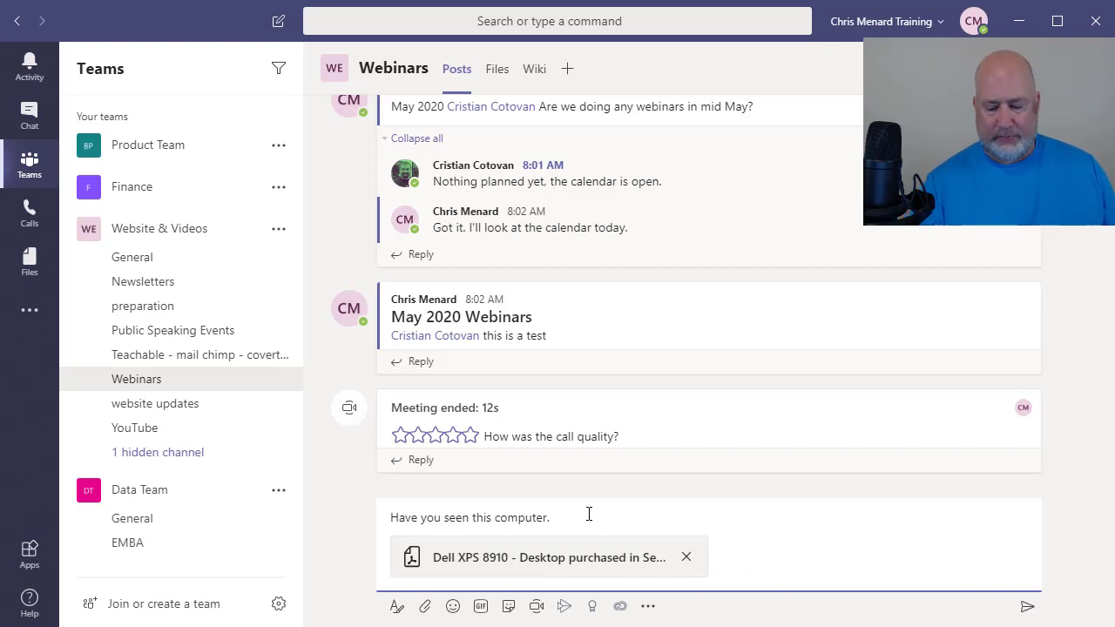
{"action": "key", "text": "BackSpace"}
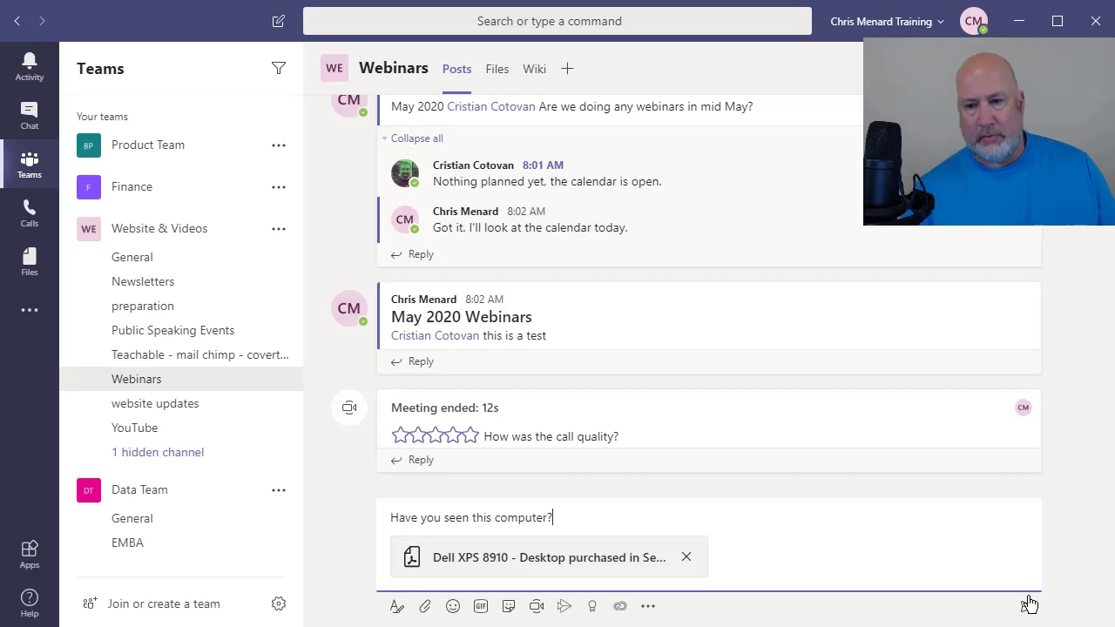
{"action": "left_click", "coordinate": [1029, 605]}
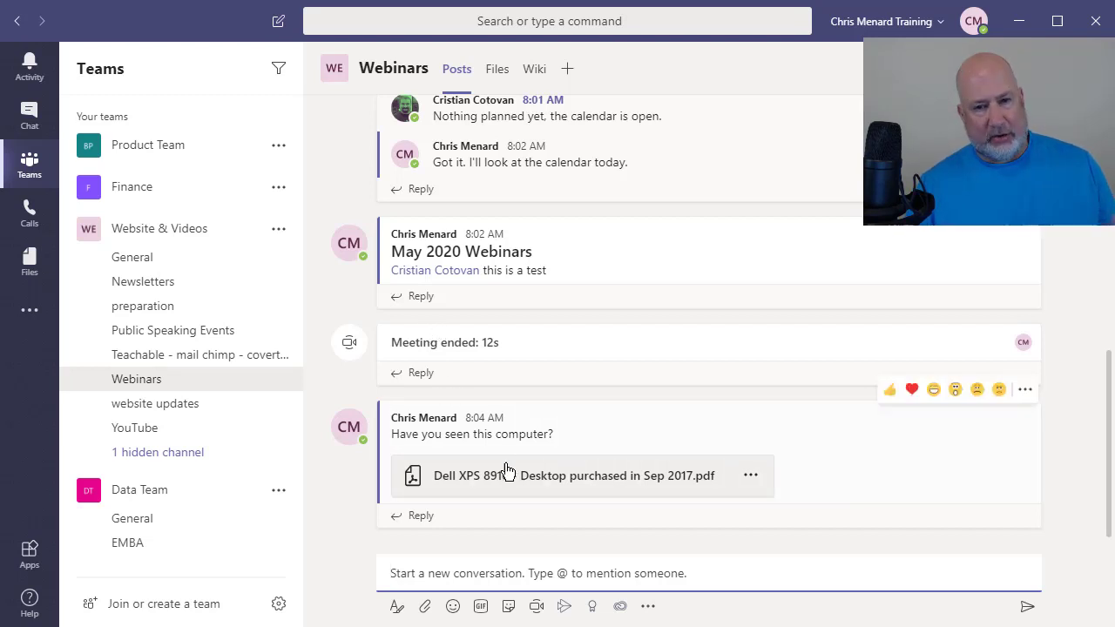
{"action": "left_click", "coordinate": [493, 73]}
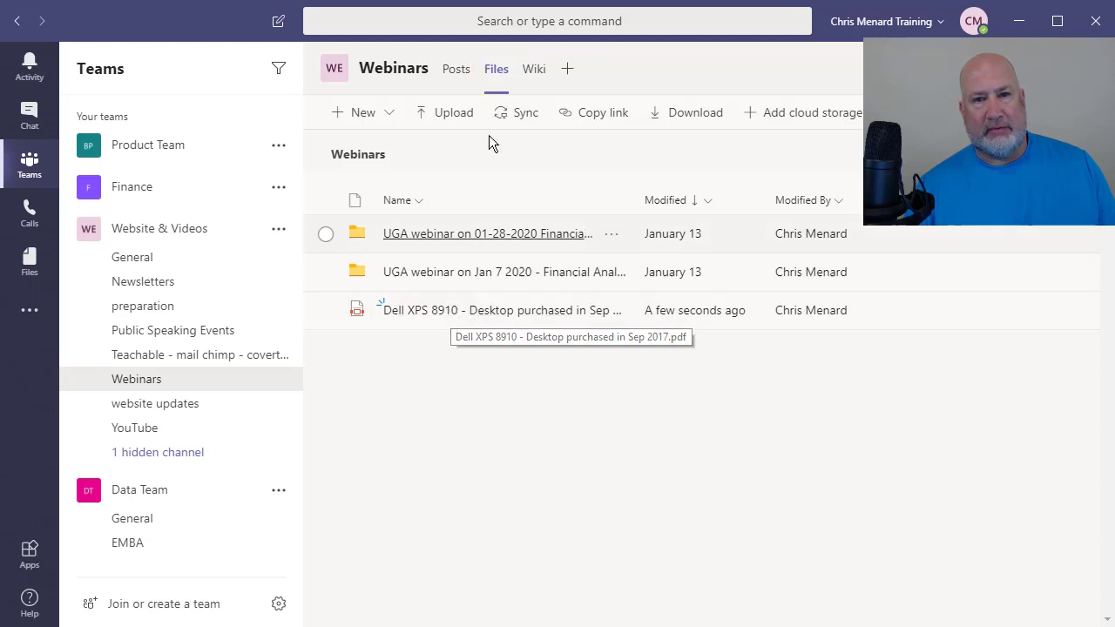
{"action": "left_click", "coordinate": [457, 73]}
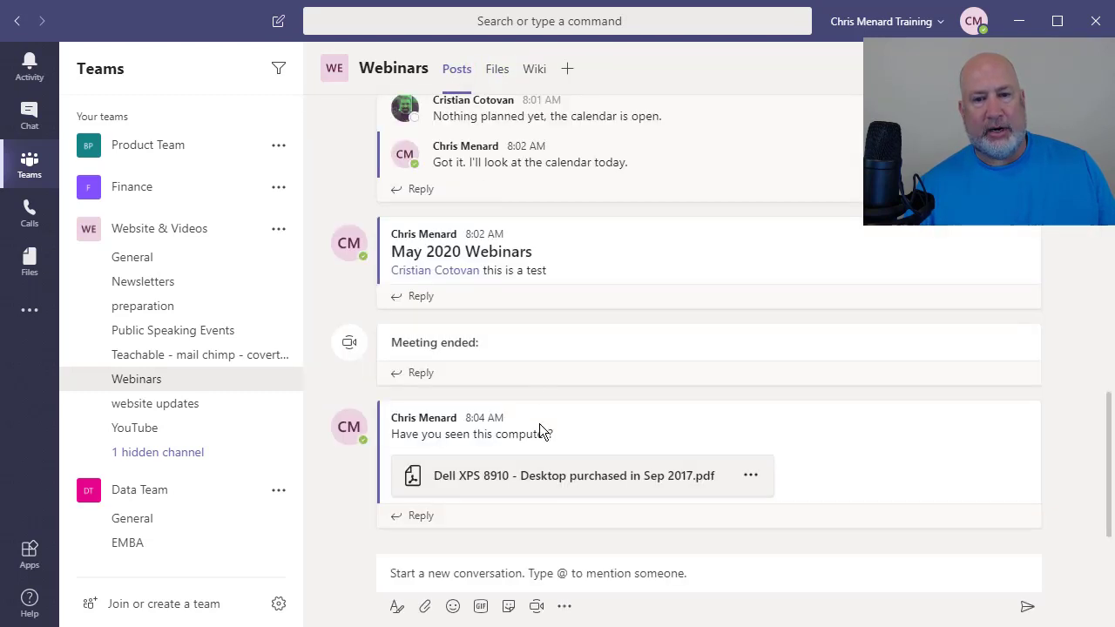